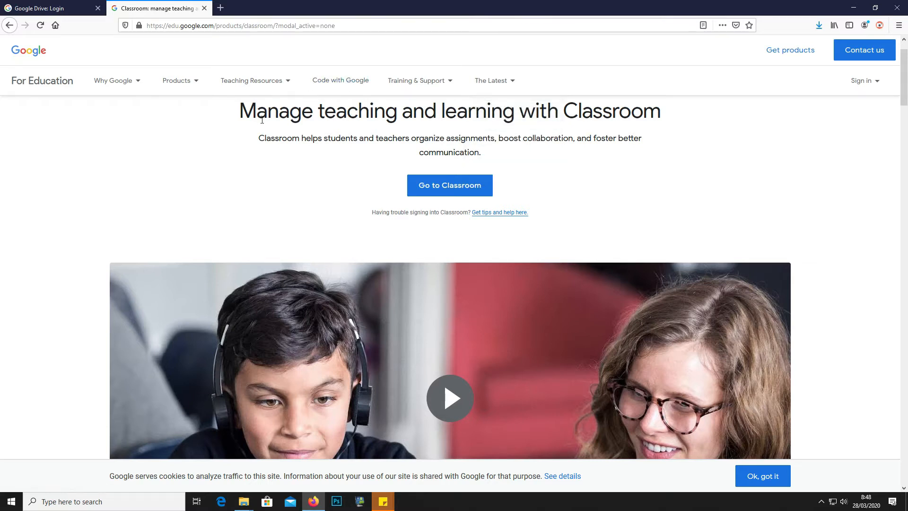
# Open a blank browser tab beside the Classroom product page, then close it again
pyautogui.click(220, 8)
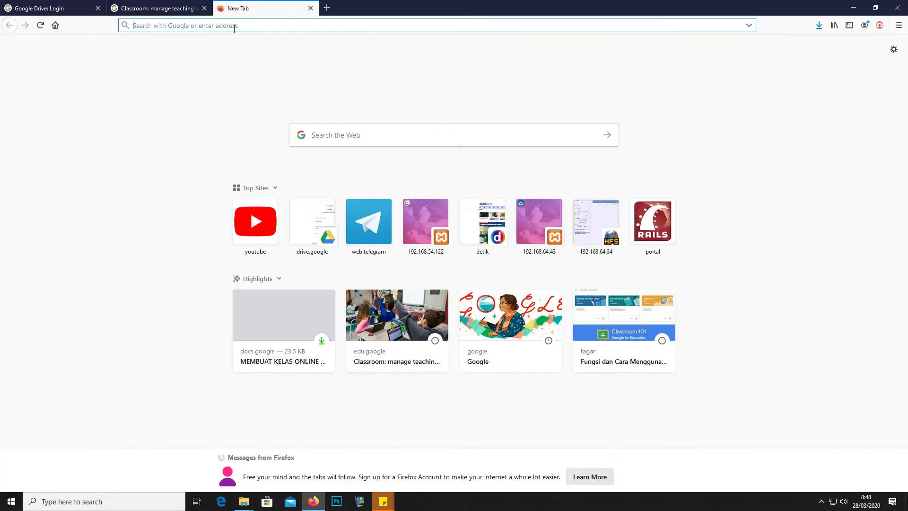
pyautogui.click(314, 8)
# Go to google.com and search for 'classroom'
pyautogui.click(291, 26)
pyautogui.write('google.com/')
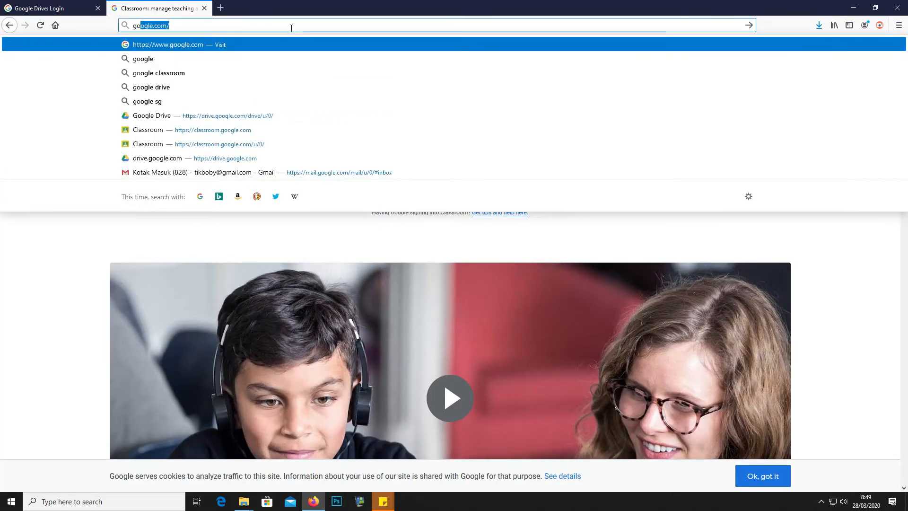
pyautogui.press('Return')
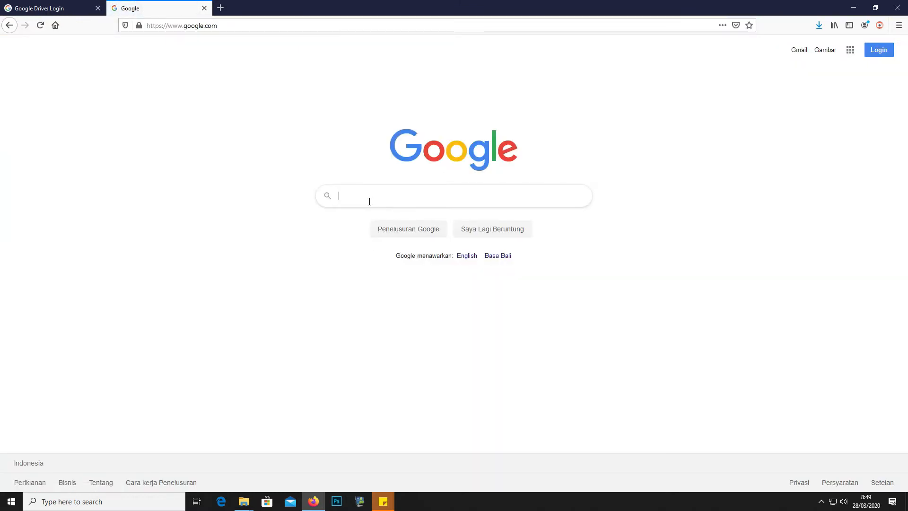
pyautogui.write('class')
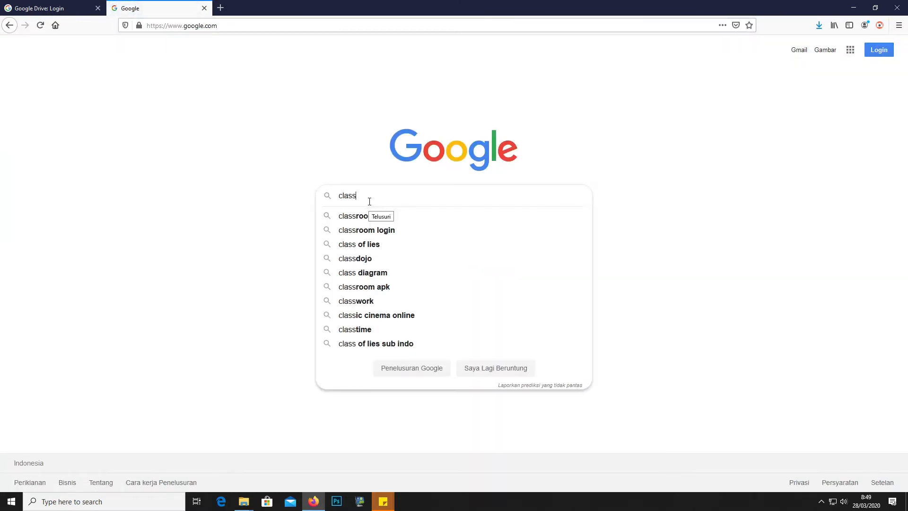
pyautogui.click(367, 216)
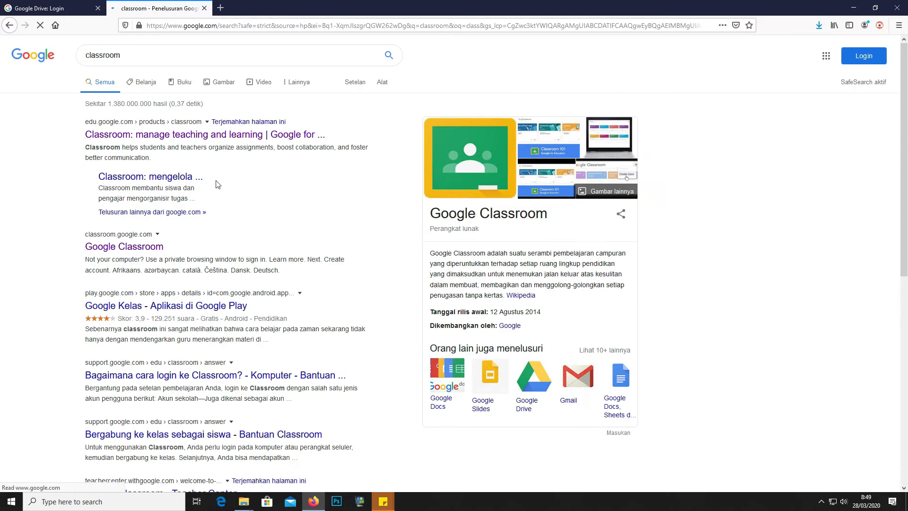
# Open the 'Classroom: manage teaching and learning' result and scroll to Go to Classroom
pyautogui.click(138, 135)
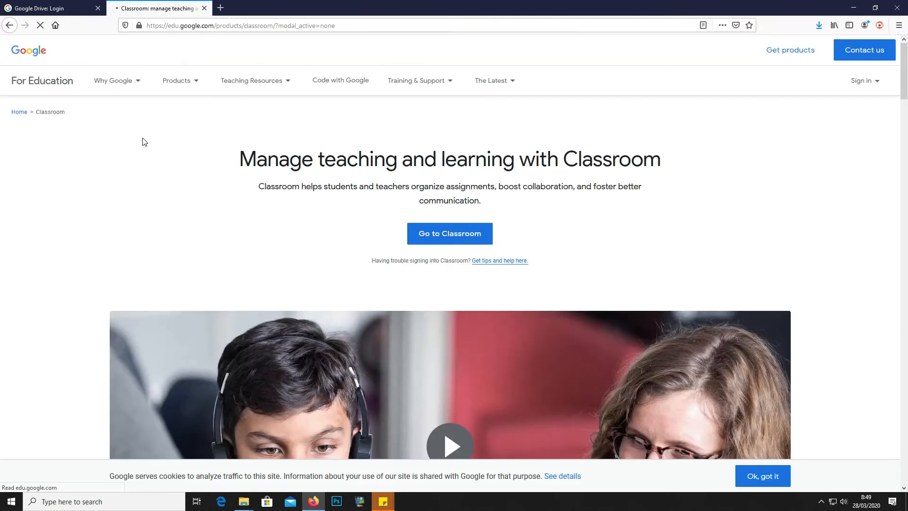
pyautogui.scroll(-1, 323, 217)
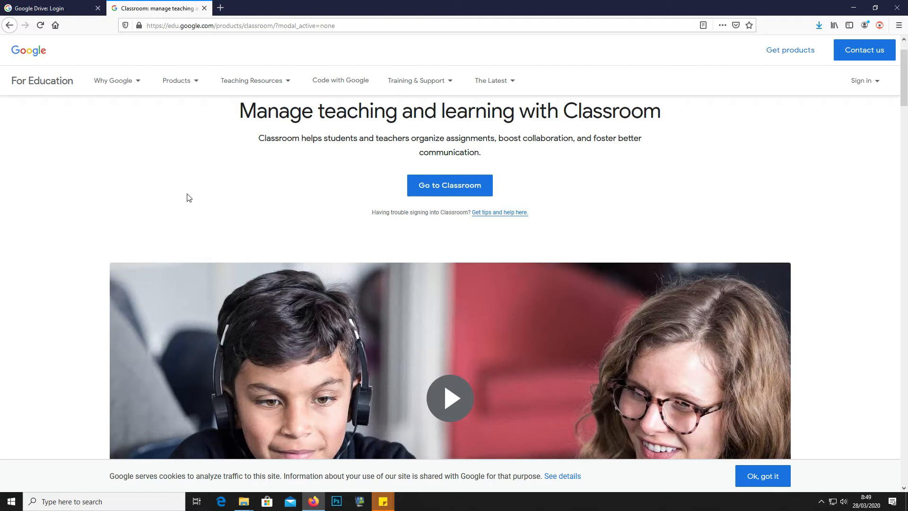
pyautogui.scroll(-4, 189, 197)
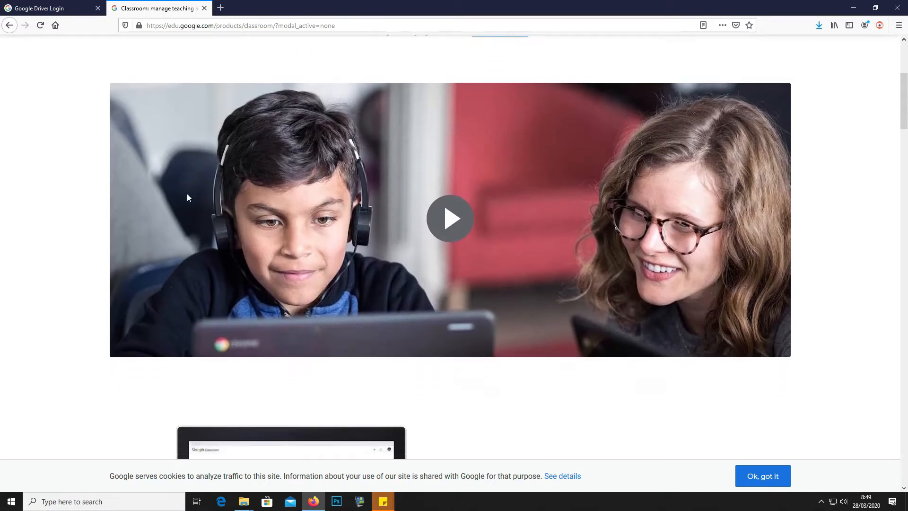
pyautogui.scroll(4, 187, 194)
pyautogui.click(114, 80)
pyautogui.scroll(-10, 249, 208)
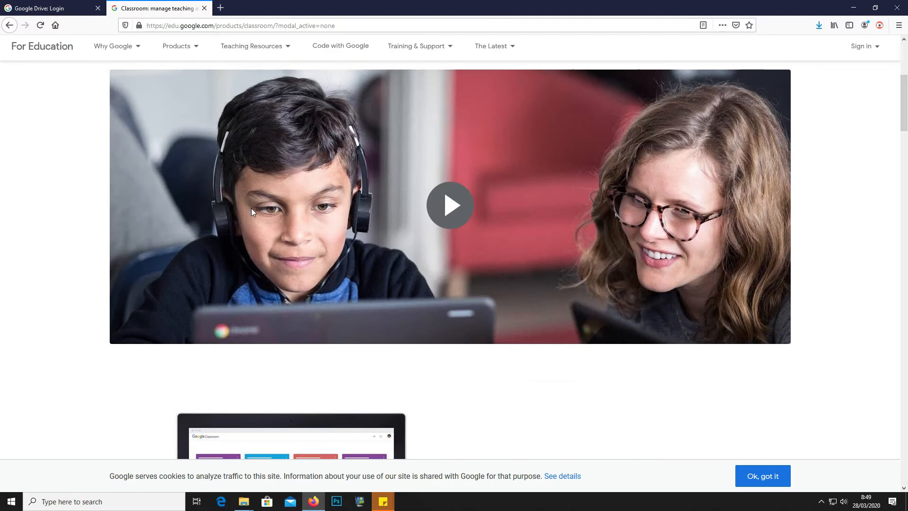
pyautogui.scroll(-9, 251, 208)
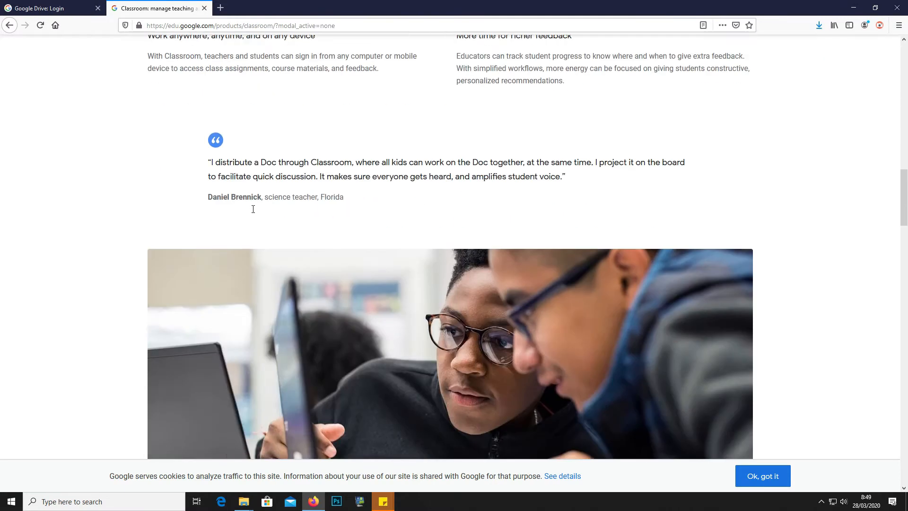
pyautogui.scroll(-10, 253, 213)
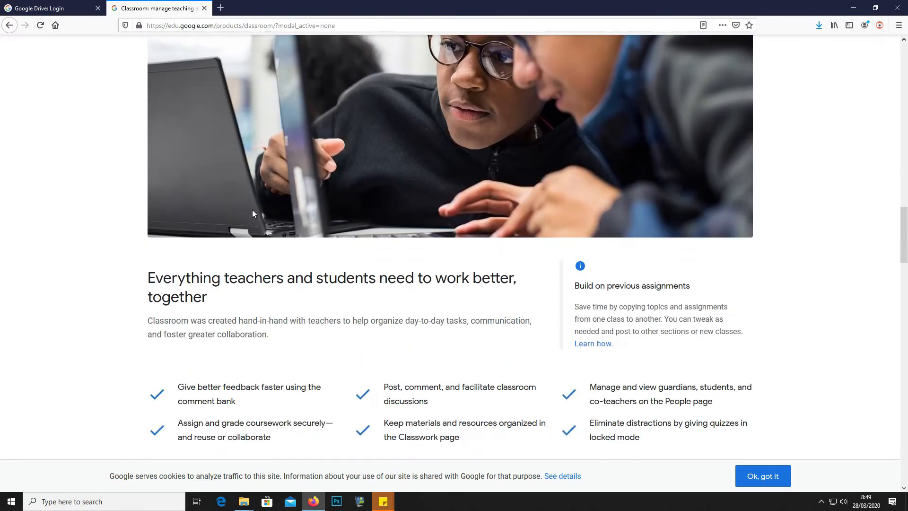
pyautogui.scroll(20, 252, 214)
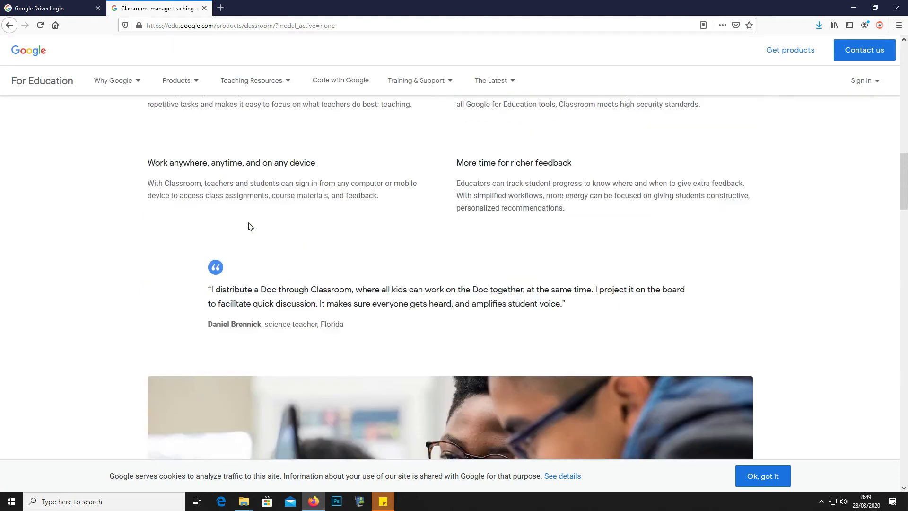
pyautogui.scroll(5, 255, 214)
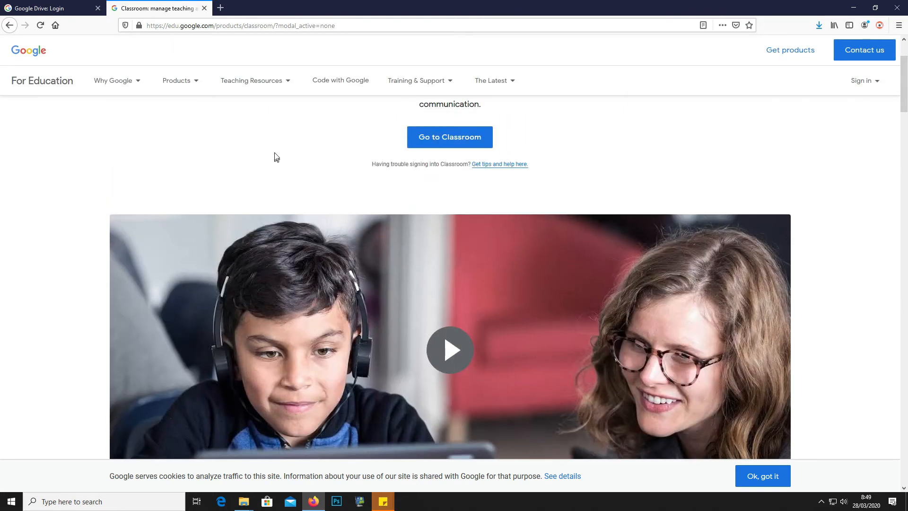
# Sign in to Classroom with the saved teacher account and its password
pyautogui.click(459, 142)
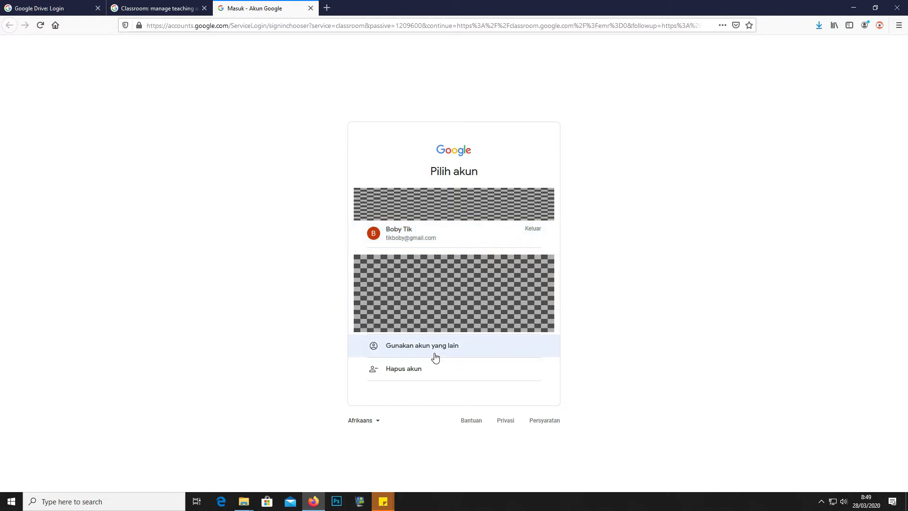
pyautogui.click(401, 235)
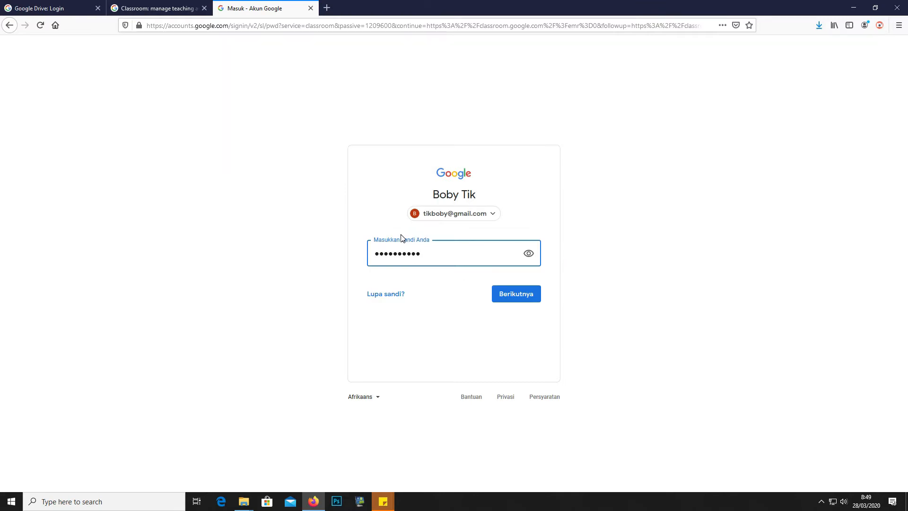
pyautogui.click(502, 298)
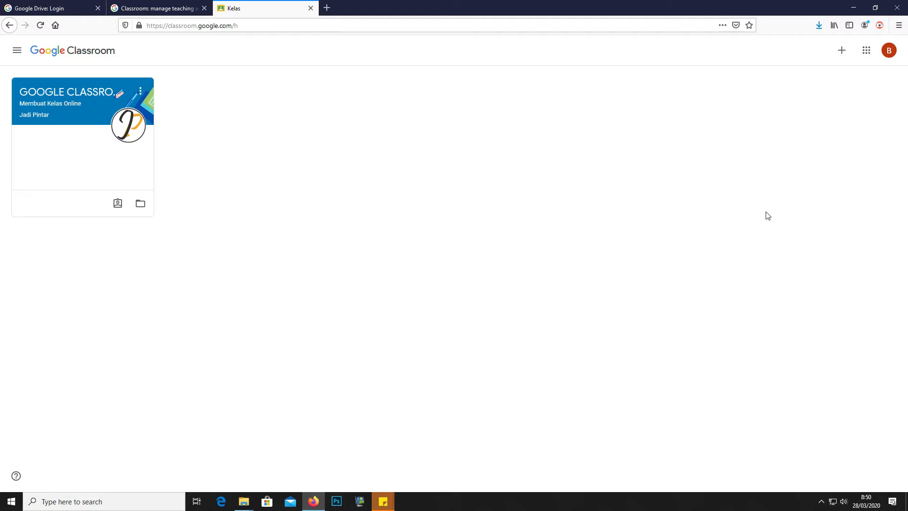
# Choose Buat kelas, accept the school-use notice, and start on the class name field
pyautogui.click(841, 55)
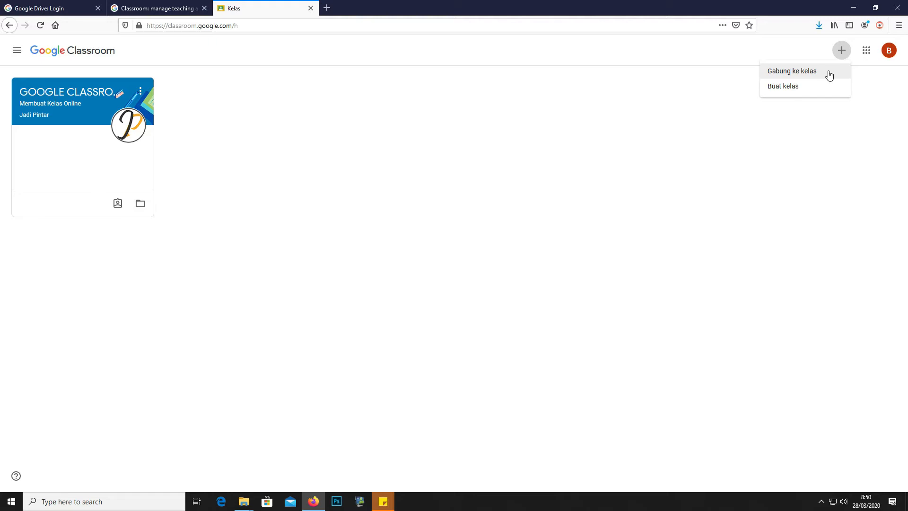
pyautogui.click(805, 92)
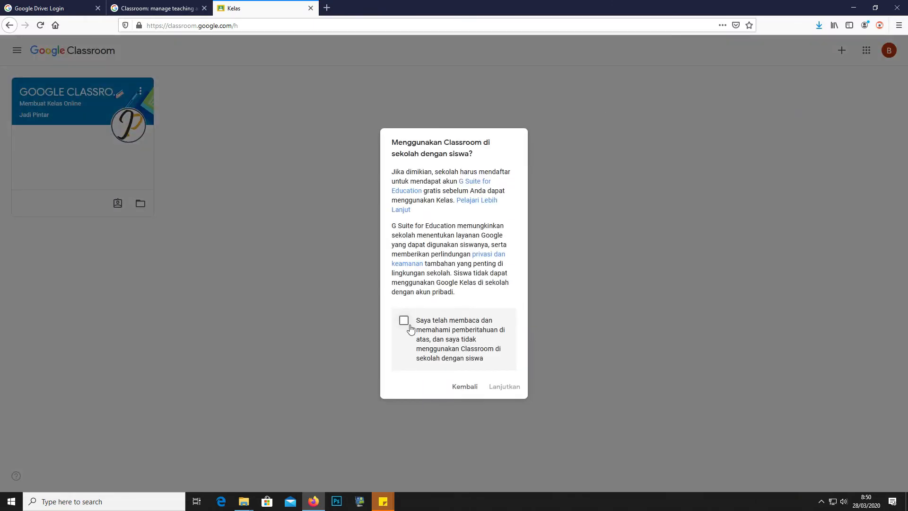
pyautogui.click(404, 323)
pyautogui.click(505, 388)
pyautogui.click(356, 208)
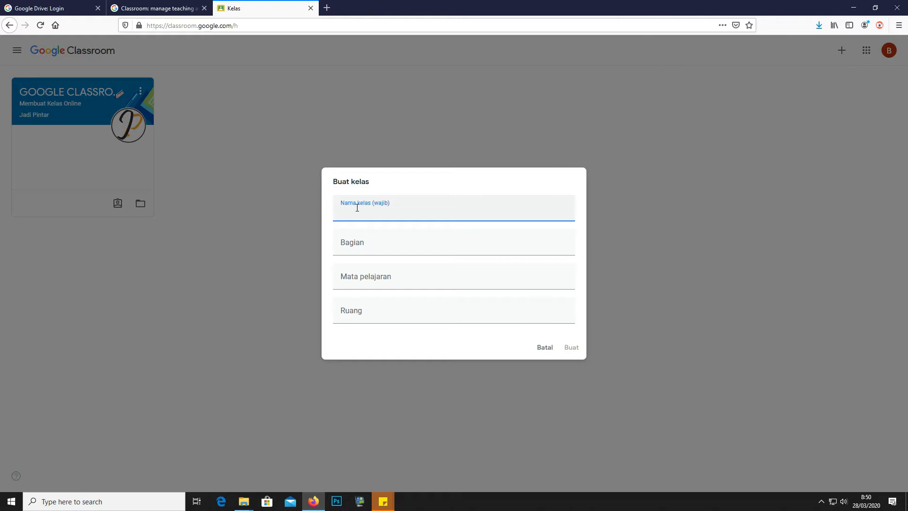
# Enter class name TIK KELAS 10 IPA 1 and section Semester 2 2019/2020
pyautogui.write('t')
pyautogui.press('BackSpace')
pyautogui.write('TIK KELAS 10 IPA 1')
pyautogui.click(364, 243)
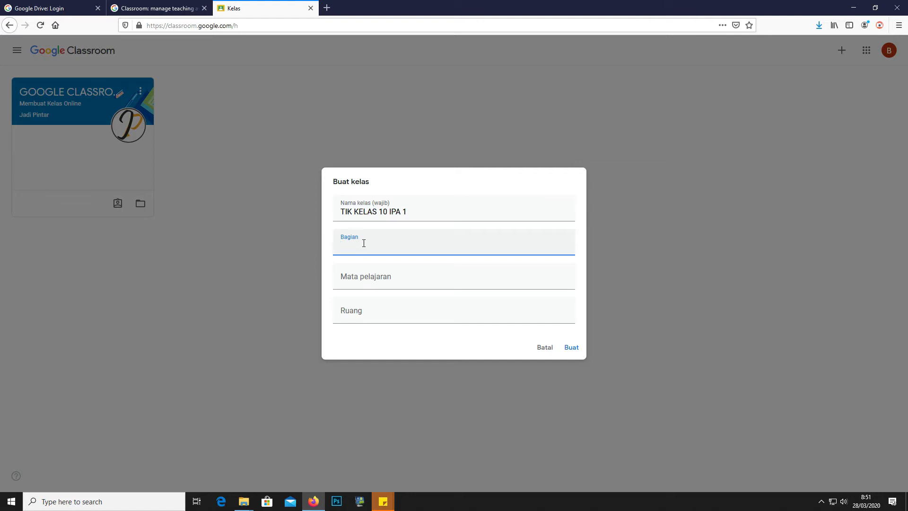
pyautogui.write('Semete')
pyautogui.press('BackSpace')
pyautogui.press('BackSpace')
pyautogui.write('ster 2 2019/2020')
# Add subject TEKNOLOGI INFORMASI DAN KOMUNIKASI and room KELAS 10 IPA 1, then create the class
pyautogui.click(367, 279)
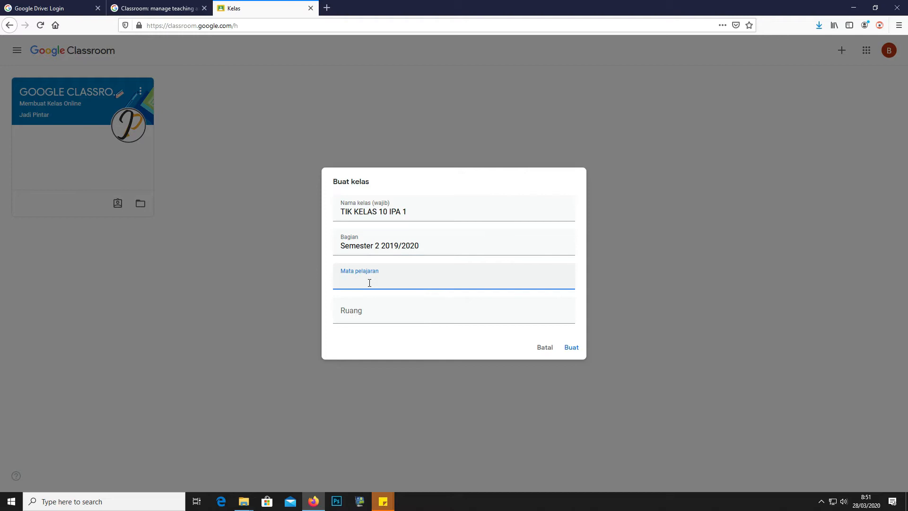
pyautogui.write('TEKNOLOGI INFORMASI DAN KOMUNIKASI')
pyautogui.click(362, 319)
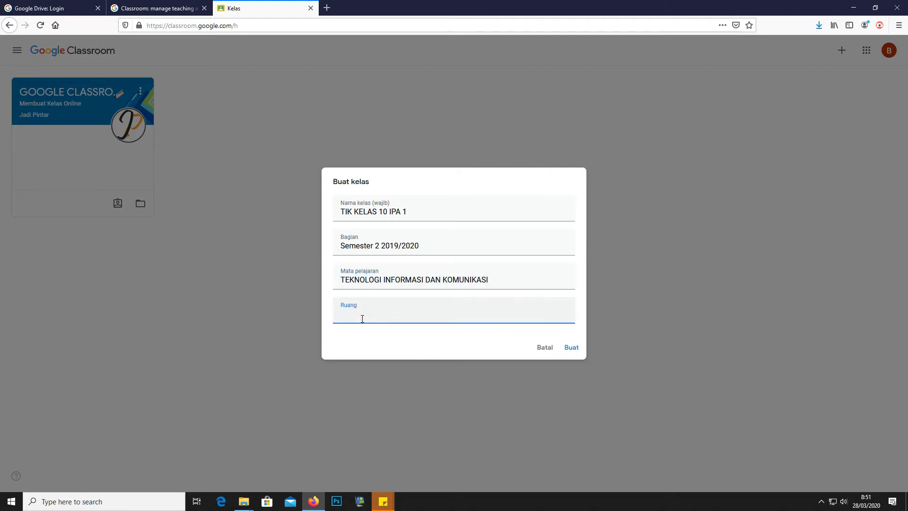
pyautogui.write('KELAS 10 IPA 1')
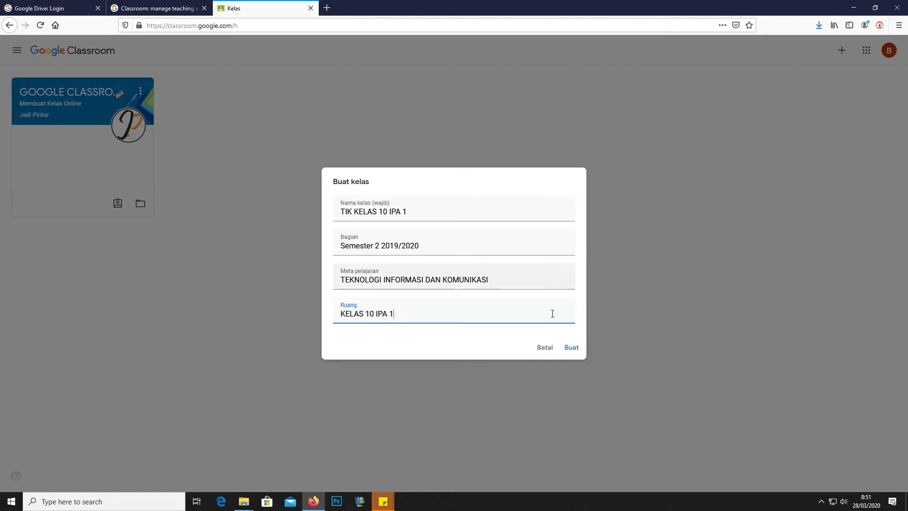
pyautogui.click(572, 348)
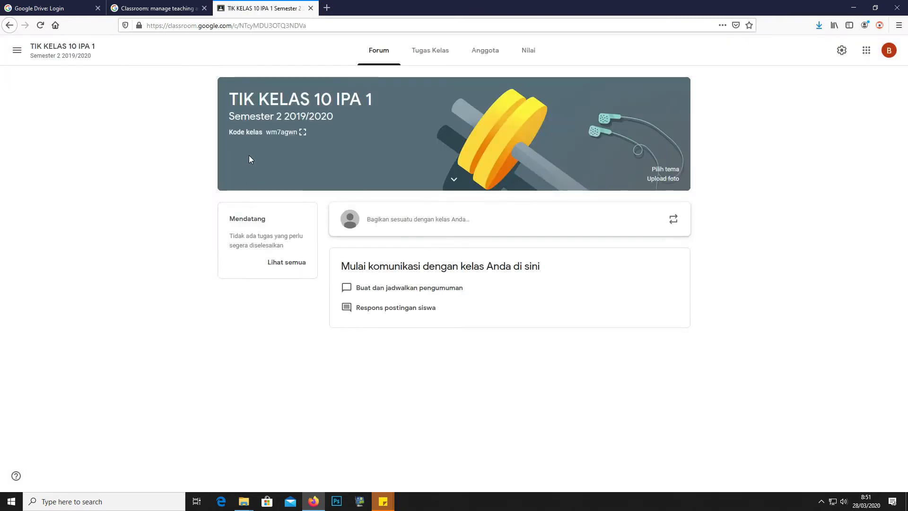
# Return to the Kelas home page via the navigation menu
pyautogui.click(17, 51)
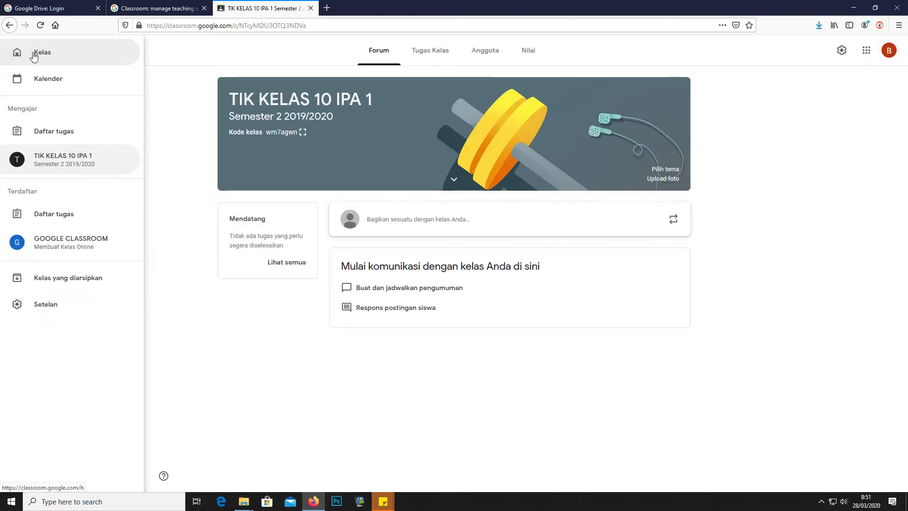
pyautogui.click(33, 53)
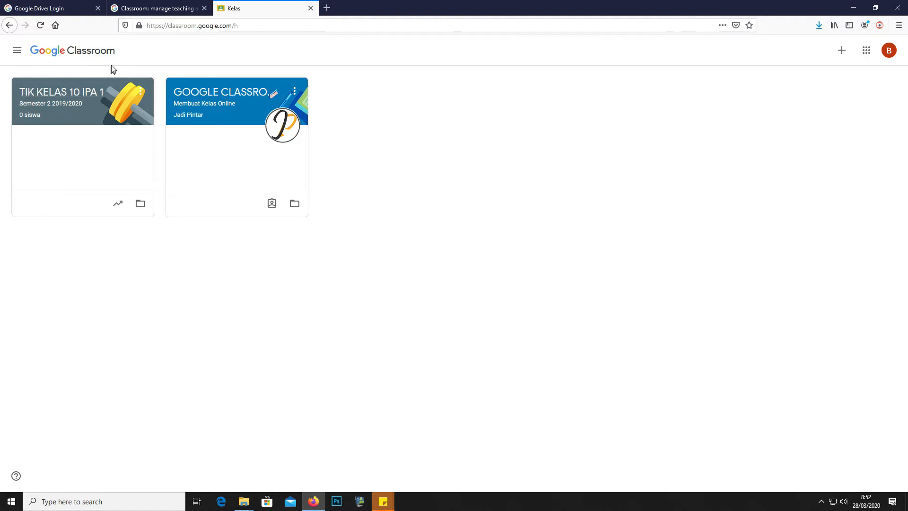
# Start a copy of TIK KELAS 10 IPA 1 from its class card menu
pyautogui.click(140, 98)
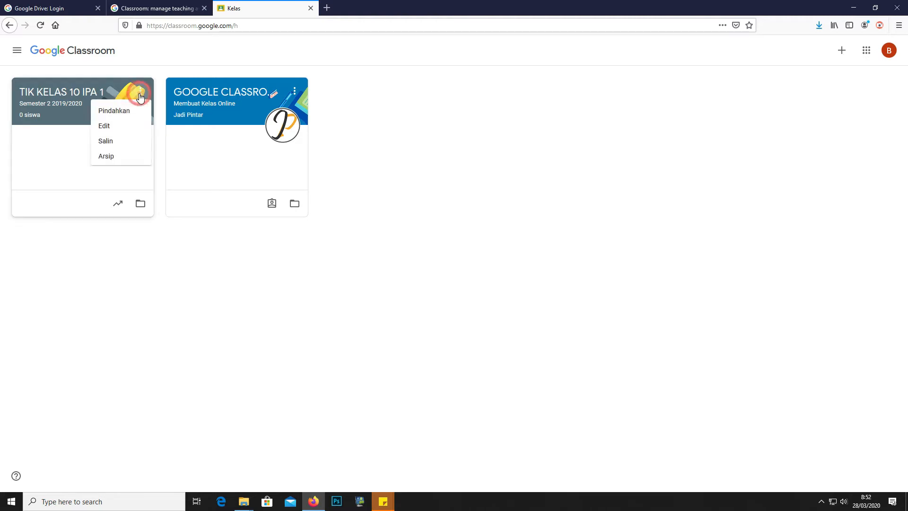
pyautogui.click(140, 98)
pyautogui.click(142, 96)
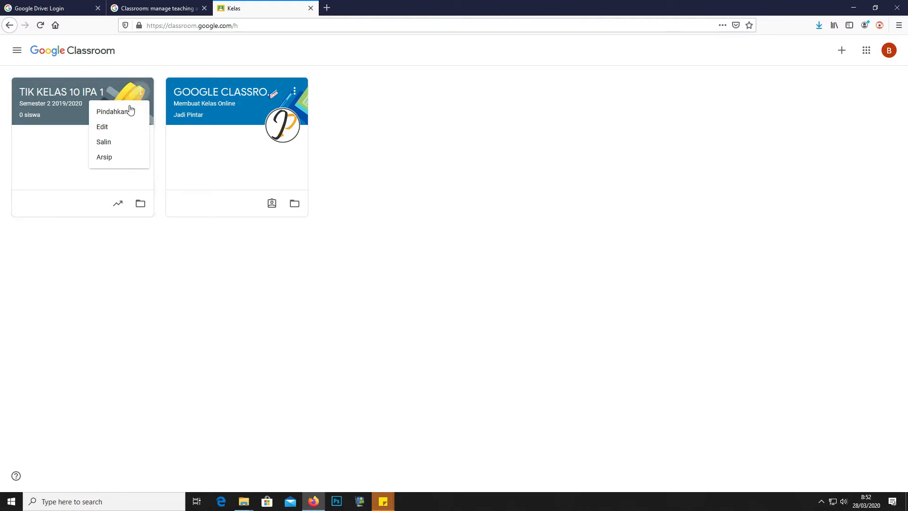
pyautogui.click(141, 97)
pyautogui.click(142, 98)
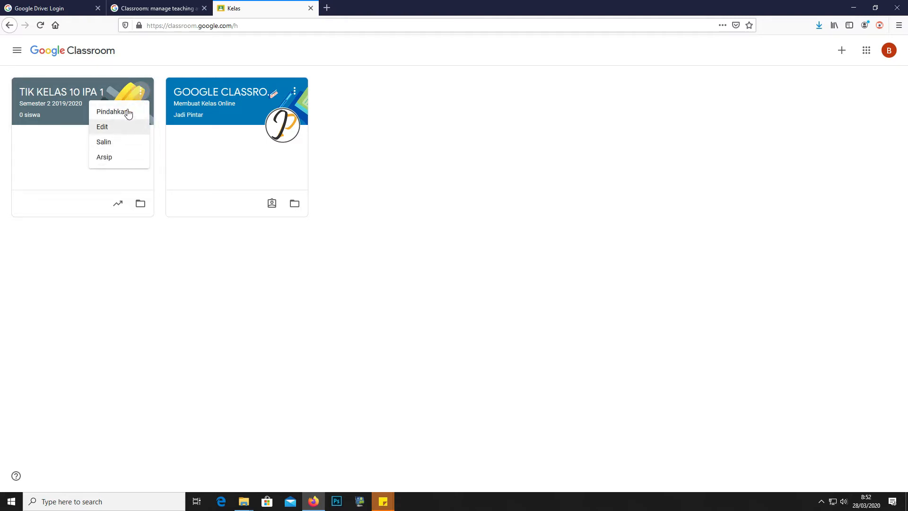
pyautogui.click(139, 97)
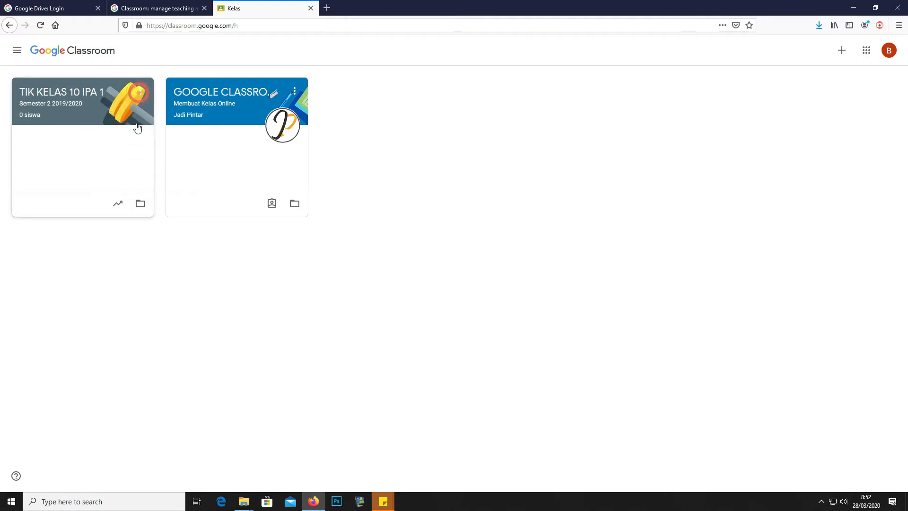
pyautogui.click(143, 98)
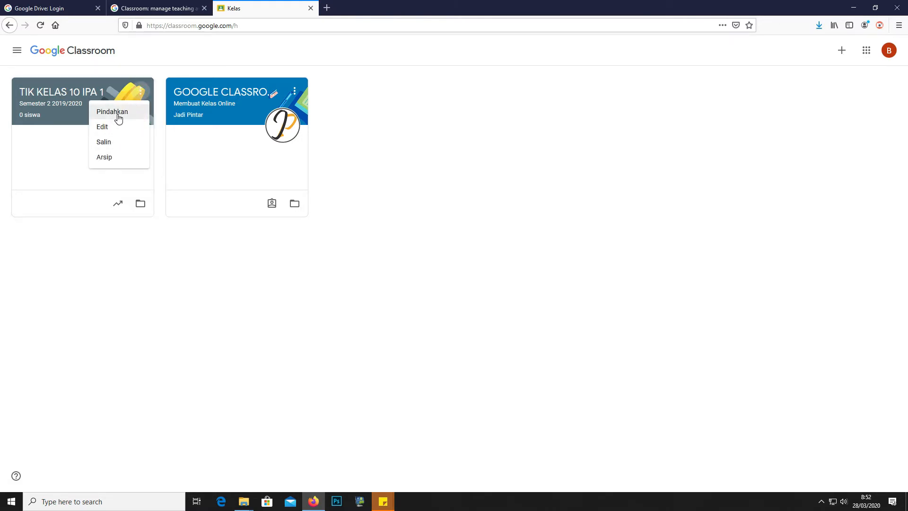
pyautogui.click(115, 142)
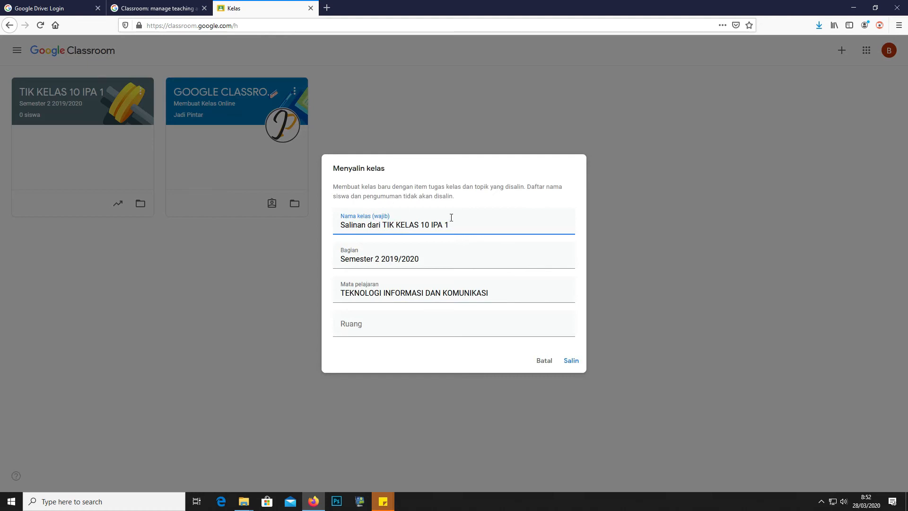
# Rename the copy to TIK KELAS 10 IPA 2, set room KELAS 10 IPA 2, and create it
pyautogui.moveTo(385, 226); pyautogui.dragTo(331, 231)
pyautogui.press('BackSpace')
pyautogui.click(411, 224)
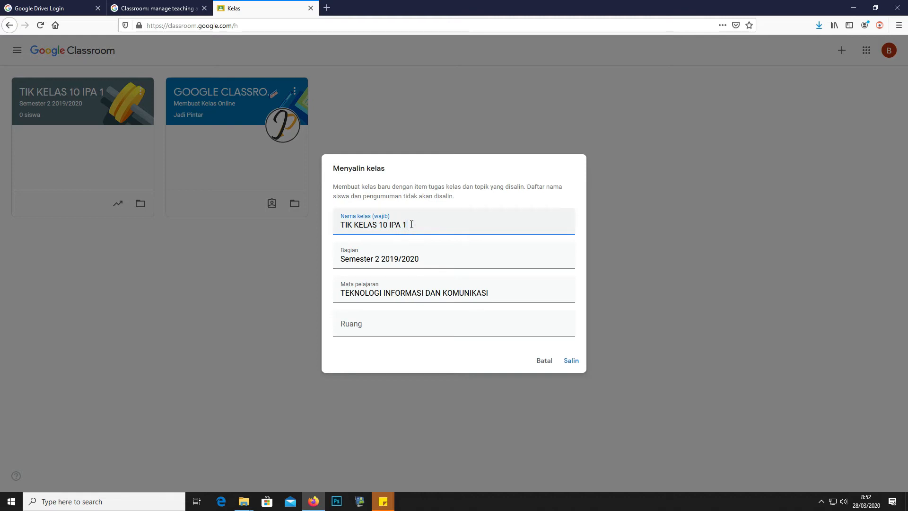
pyautogui.press('BackSpace')
pyautogui.write('2')
pyautogui.click(416, 223)
pyautogui.moveTo(386, 224); pyautogui.dragTo(353, 225)
pyautogui.hotkey('ctrl', 'c')
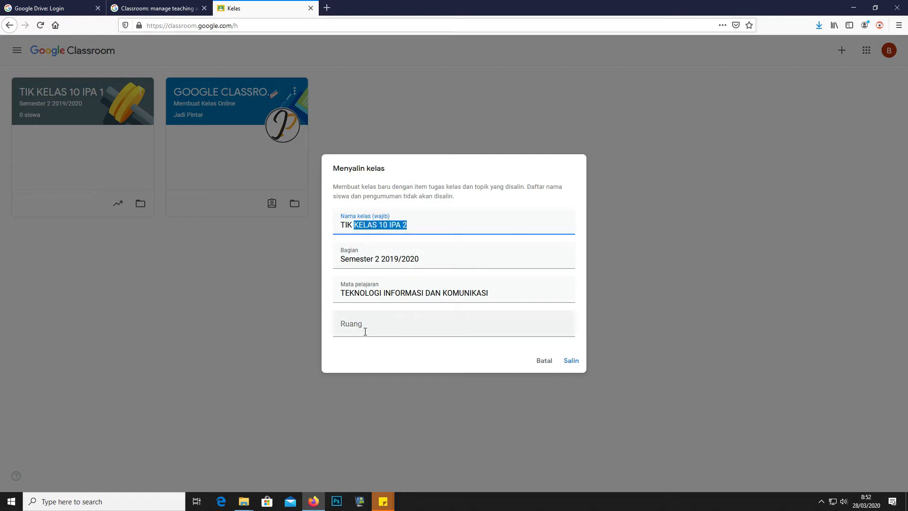
pyautogui.click(365, 326)
pyautogui.hotkey('ctrl', 'v')
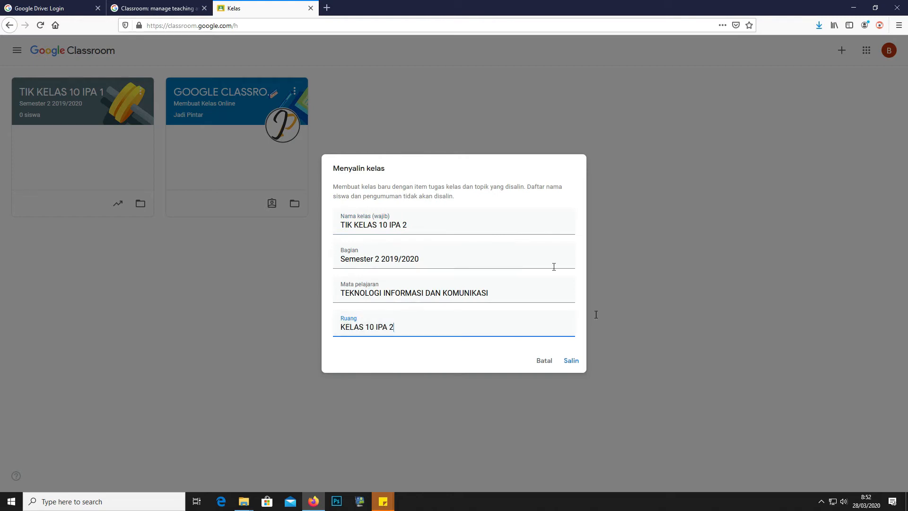
pyautogui.click(571, 361)
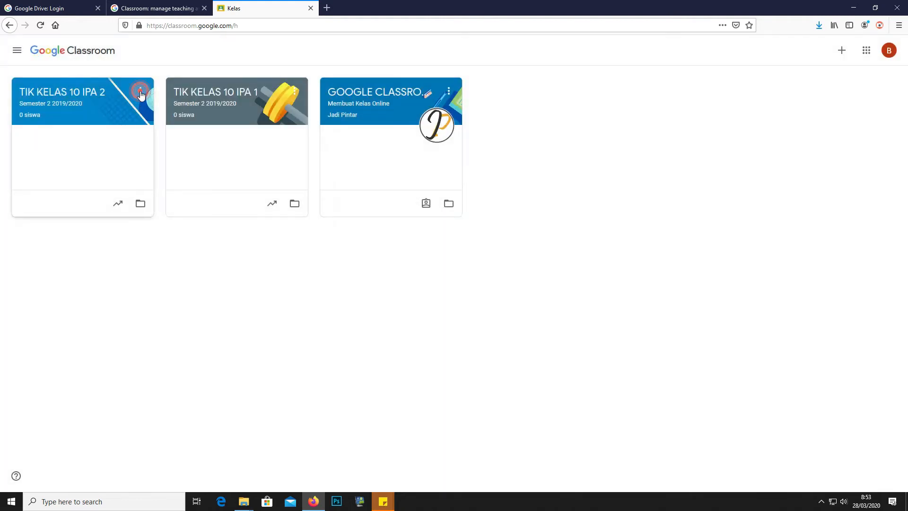
# Copy TIK KELAS 10 IPA 2 and rename the copy TIK KELAS 10 IPA 3
pyautogui.click(140, 92)
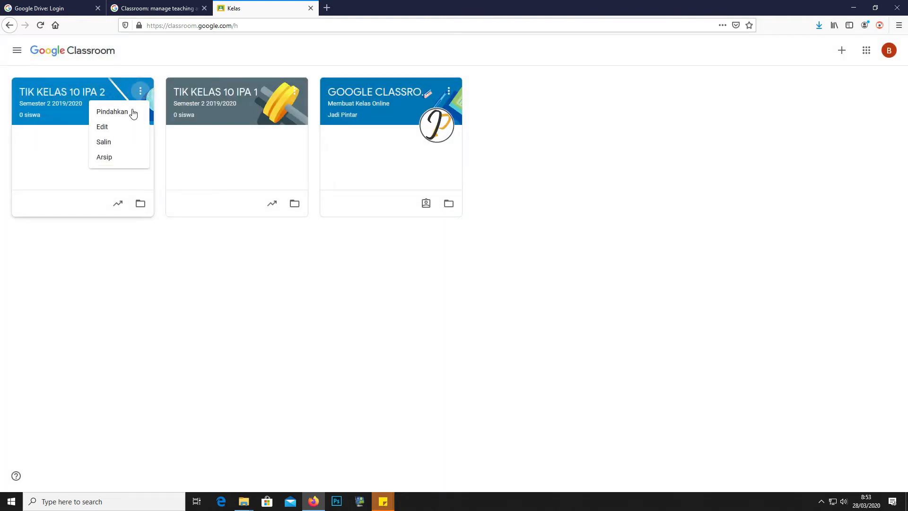
pyautogui.click(109, 143)
pyautogui.doubleClick(447, 225)
pyautogui.write('3')
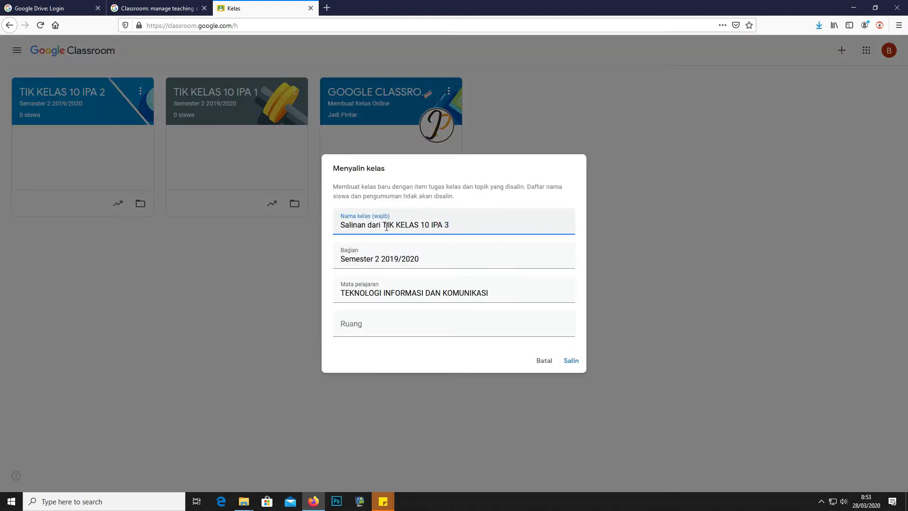
pyautogui.moveTo(382, 225); pyautogui.dragTo(328, 226)
pyautogui.press('BackSpace')
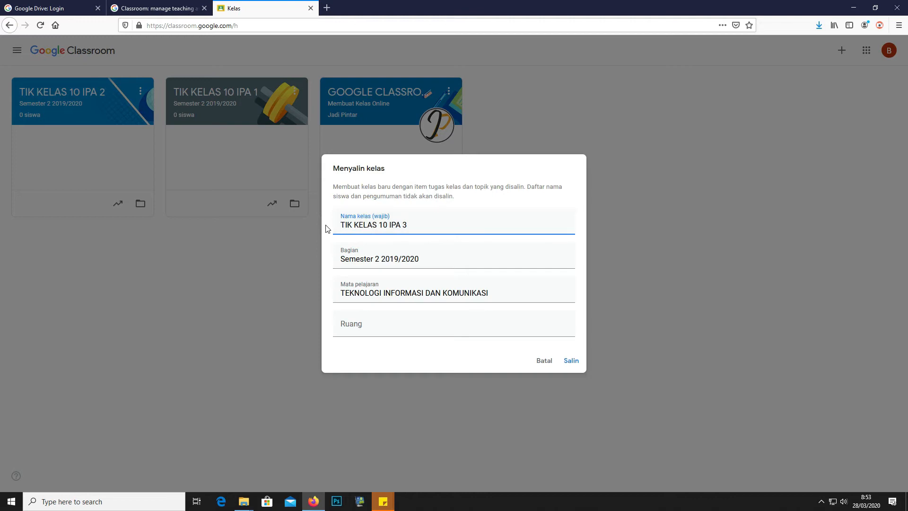
# Paste KELAS 10 IPA 3 as the room and create the class
pyautogui.moveTo(411, 224); pyautogui.dragTo(353, 226)
pyautogui.hotkey('ctrl', 'c')
pyautogui.click(374, 327)
pyautogui.hotkey('ctrl', 'v')
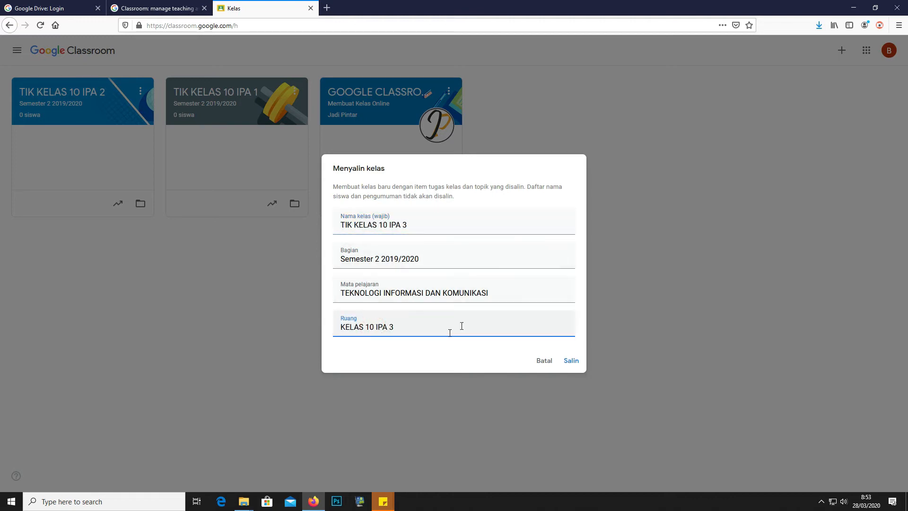
pyautogui.click(569, 362)
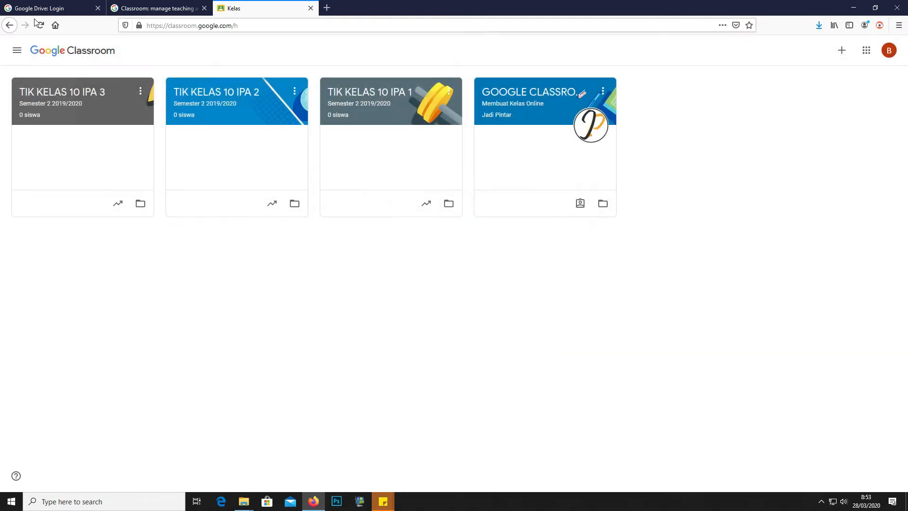
# Copy TIK KELAS 10 IPA 3 and rename the copy TIK KELAS 10 IPS
pyautogui.click(140, 91)
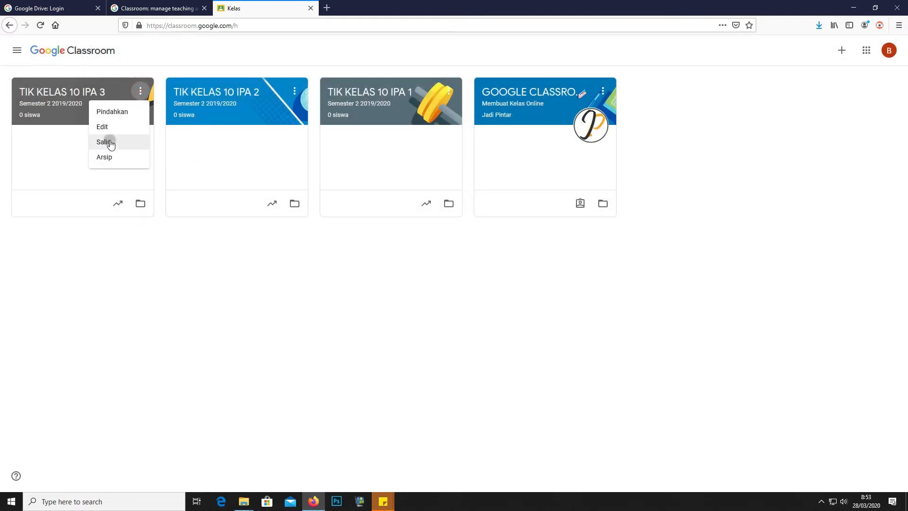
pyautogui.click(104, 141)
pyautogui.moveTo(341, 224); pyautogui.dragTo(384, 225)
pyautogui.press('BackSpace')
pyautogui.click(427, 223)
pyautogui.press('BackSpace')
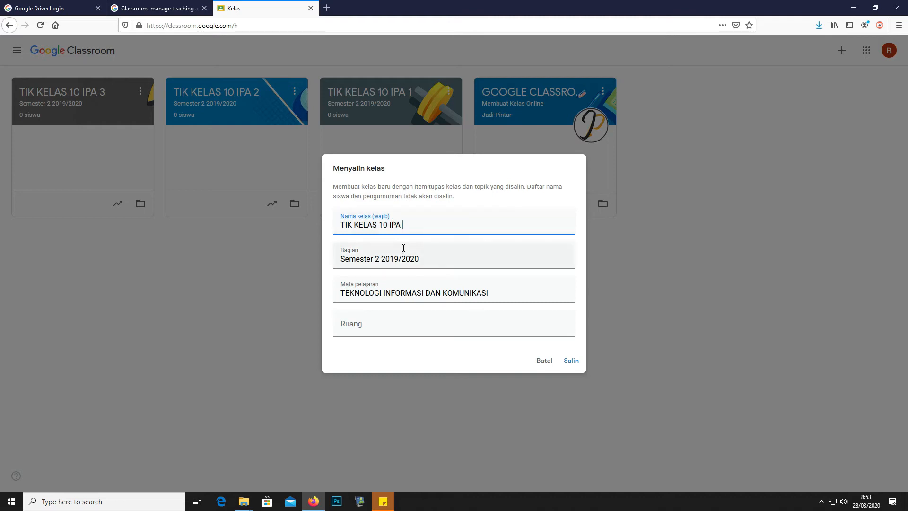
pyautogui.press('BackSpace')
pyautogui.write('S')
# Copy KELAS 10 IPS from the name into the room field and create the class
pyautogui.click(366, 325)
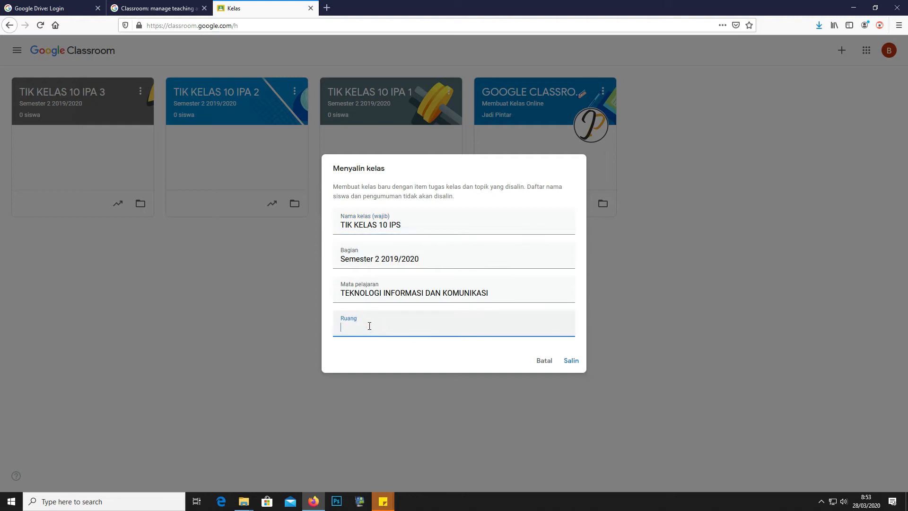
pyautogui.moveTo(408, 225); pyautogui.dragTo(355, 228)
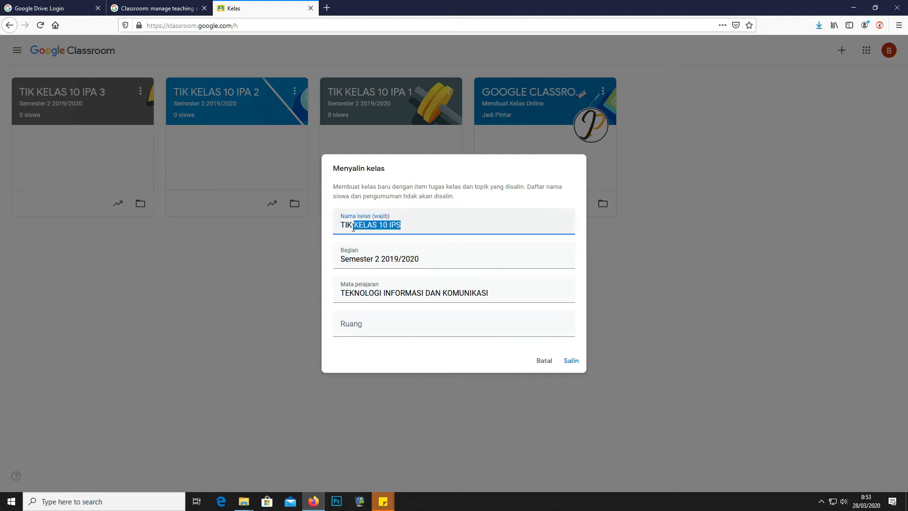
pyautogui.hotkey('ctrl', 'c')
pyautogui.click(360, 325)
pyautogui.hotkey('ctrl', 'v')
pyautogui.click(569, 361)
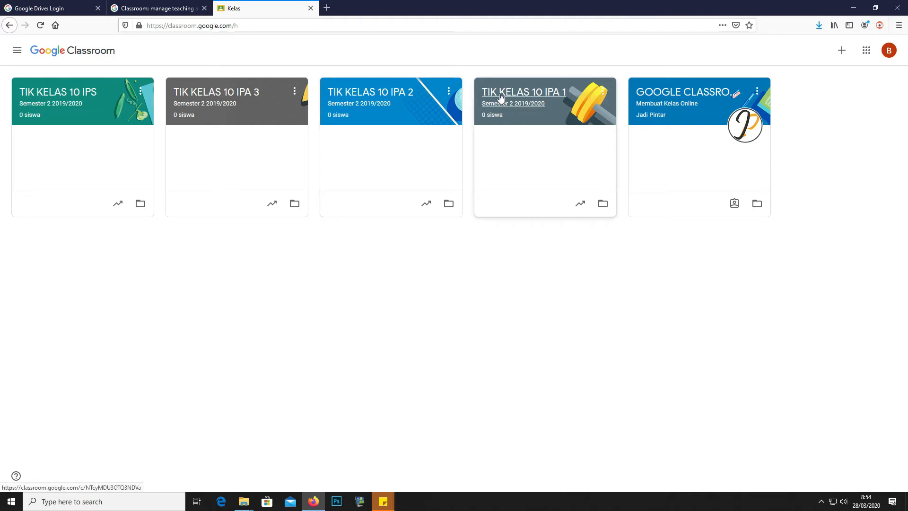
# Open TIK KELAS 10 IPA 1 and look through its Tugas Kelas, Anggota and Nilai pages
pyautogui.click(560, 118)
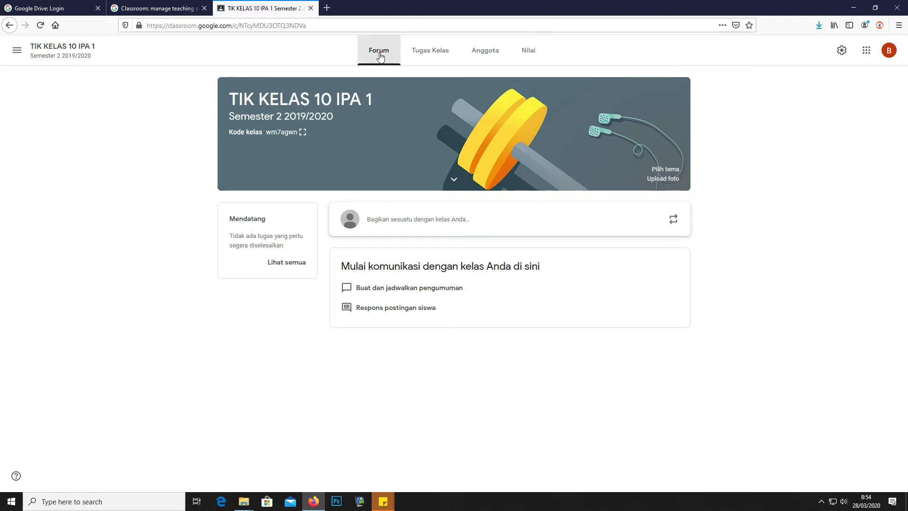
pyautogui.click(416, 55)
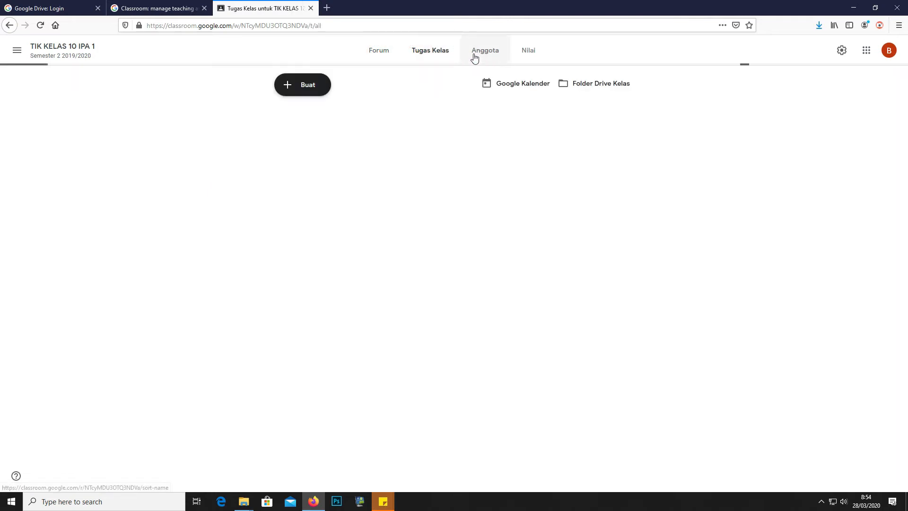
pyautogui.click(474, 56)
pyautogui.click(528, 54)
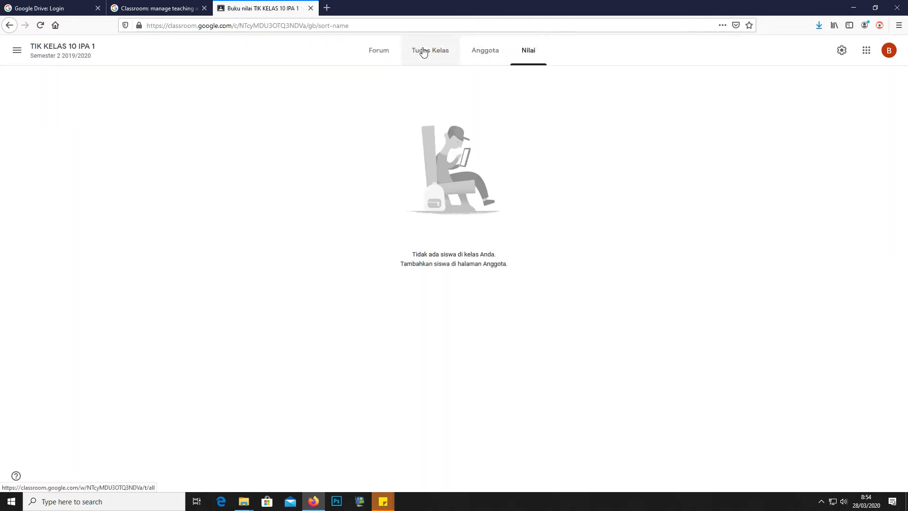
pyautogui.click(378, 51)
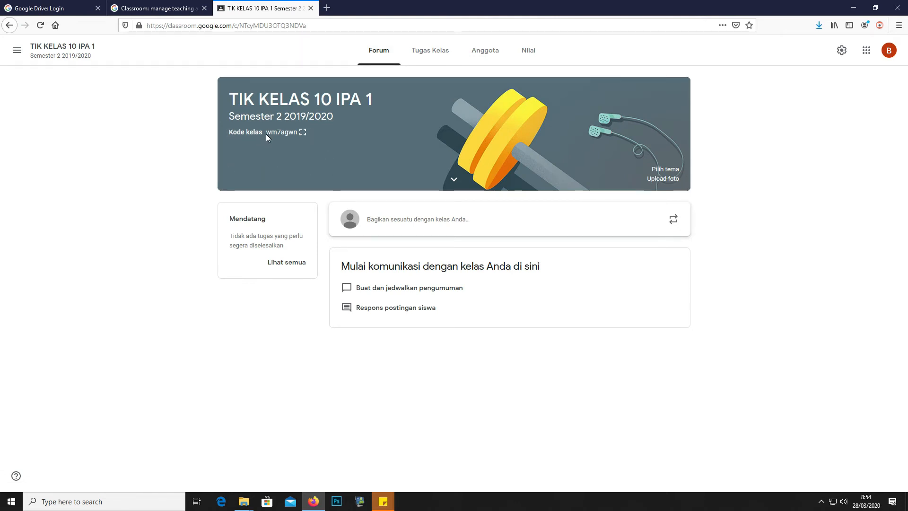
# View the enlarged class code, then bring up the Pilih tema banner gallery
pyautogui.click(302, 133)
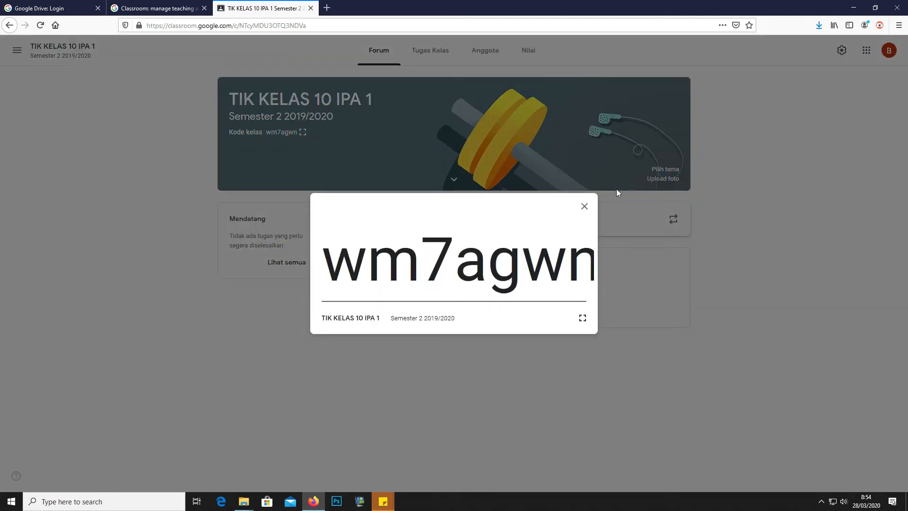
pyautogui.click(584, 207)
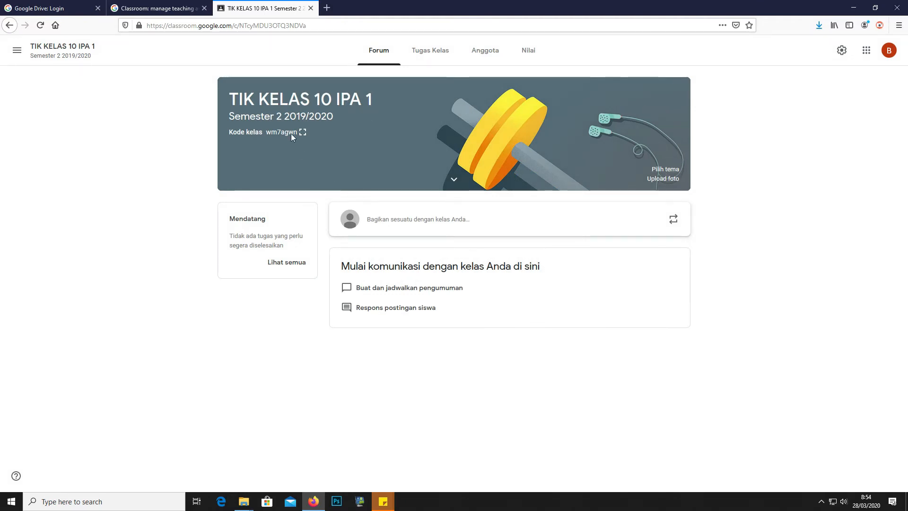
pyautogui.click(666, 169)
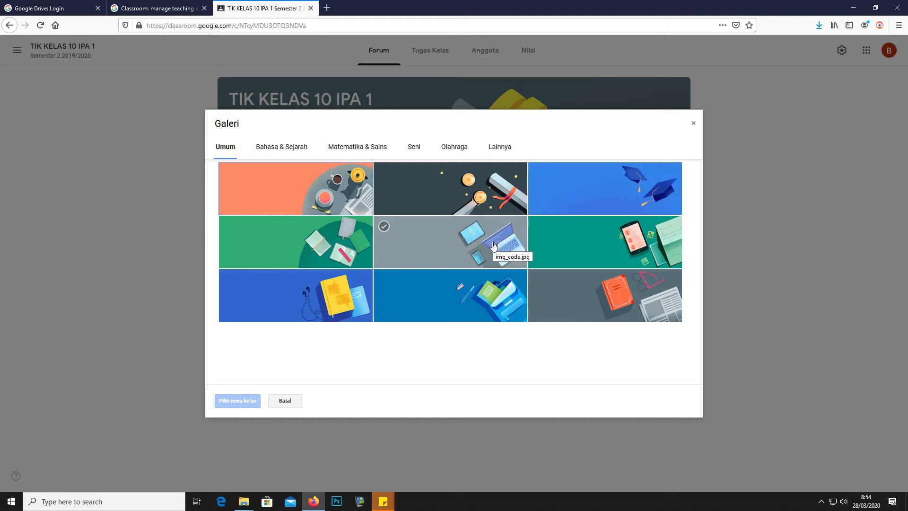
# Apply the laptop-and-tablet banner theme to TIK KELAS 10 IPA 1 and go to Tugas Kelas
pyautogui.click(493, 246)
pyautogui.click(220, 397)
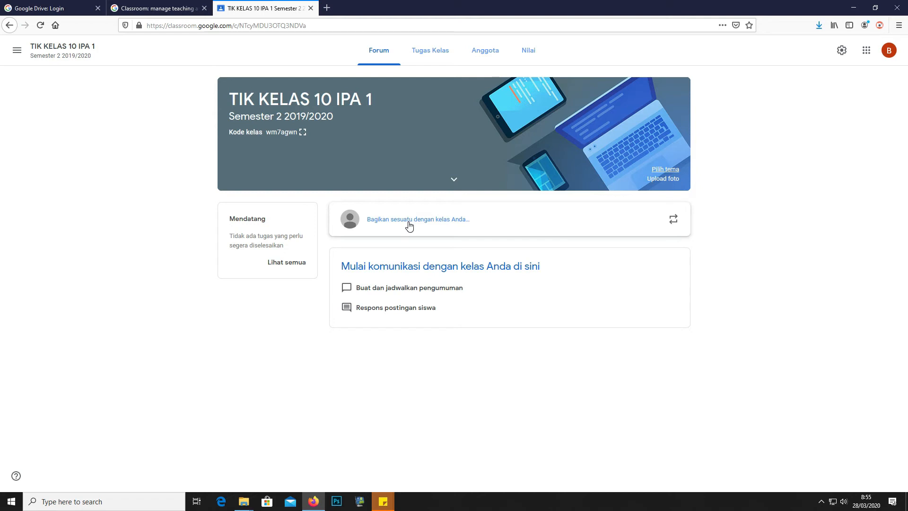
pyautogui.click(426, 62)
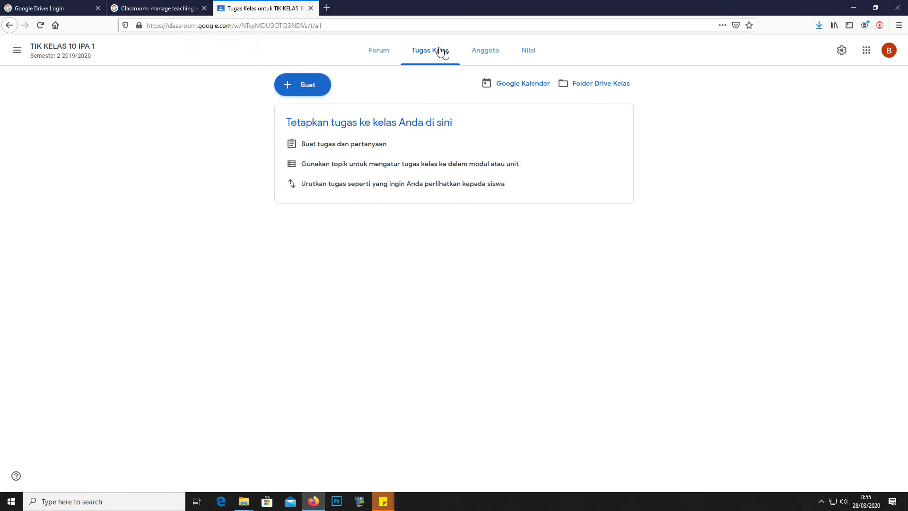
# Look over the Anggota and Nilai pages, then return to the empty Tugas Kelas page
pyautogui.click(490, 55)
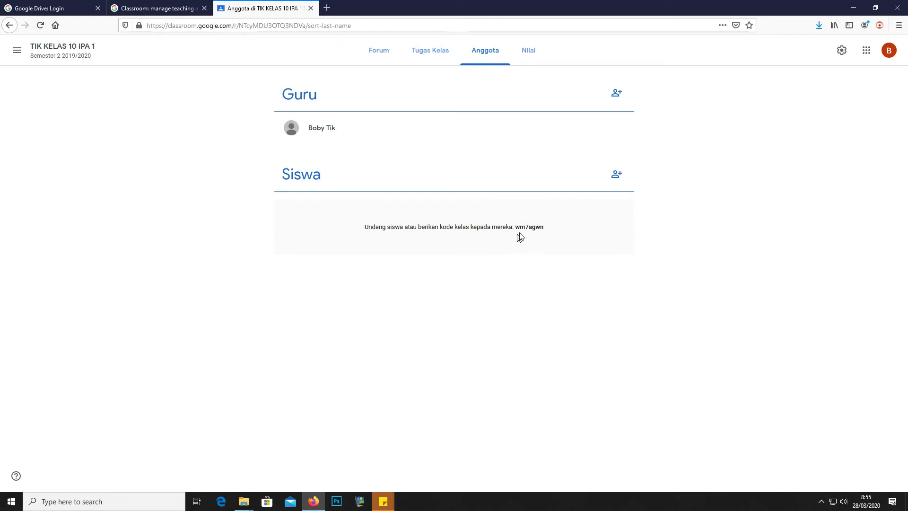
pyautogui.click(538, 56)
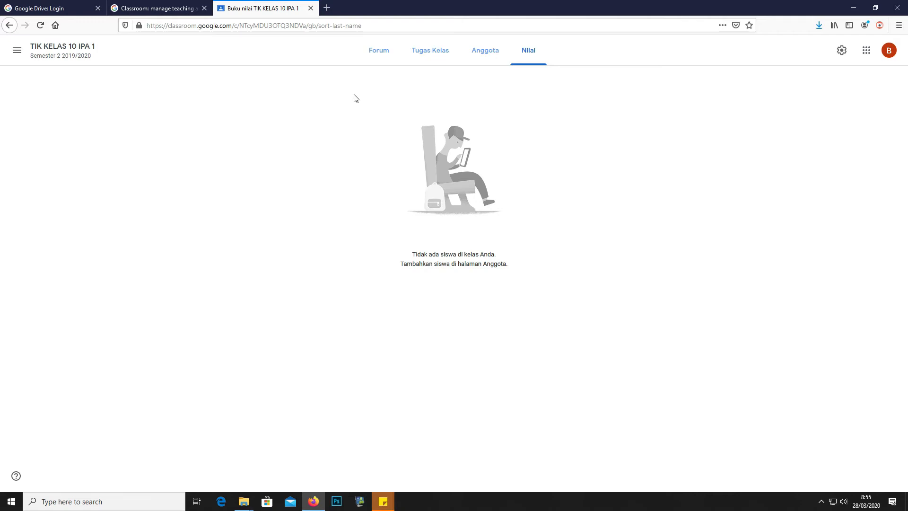
pyautogui.click(423, 59)
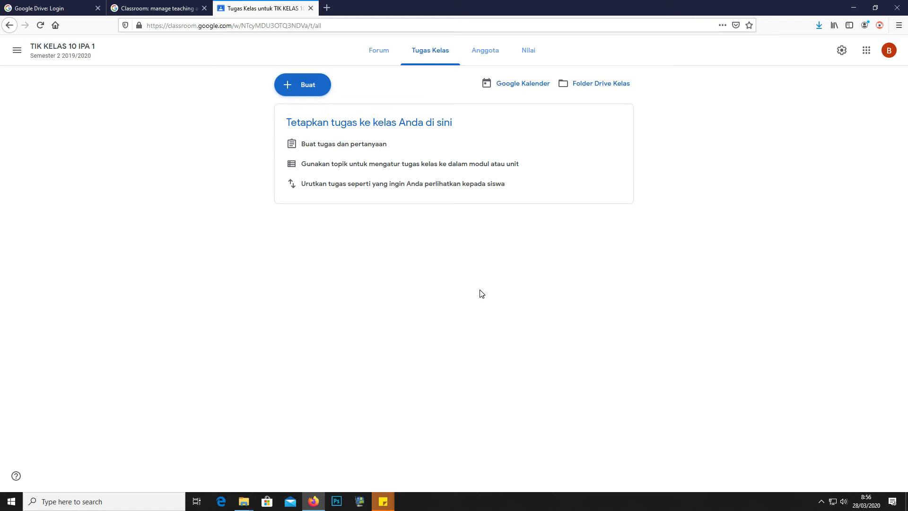
# Create a classwork topic named 'TEORI DESAIN GRAFIS HARI 1'
pyautogui.click(310, 92)
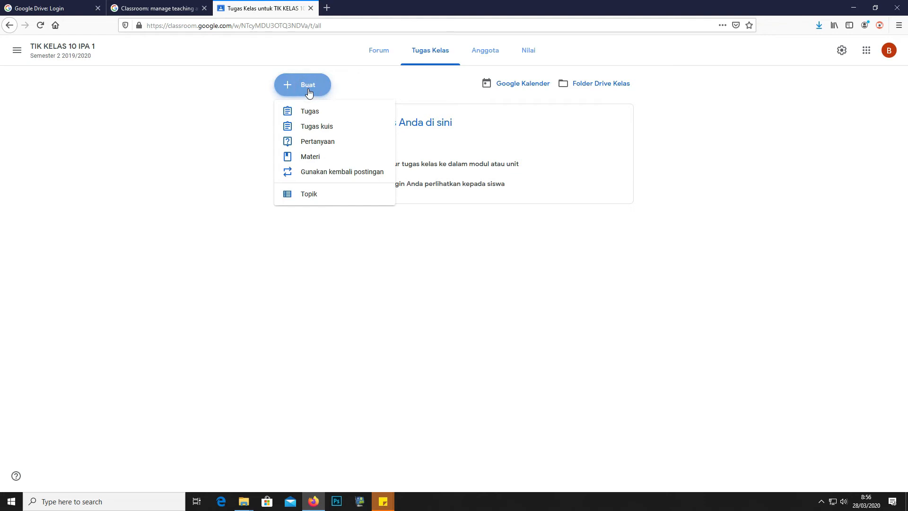
pyautogui.click(313, 196)
pyautogui.click(432, 270)
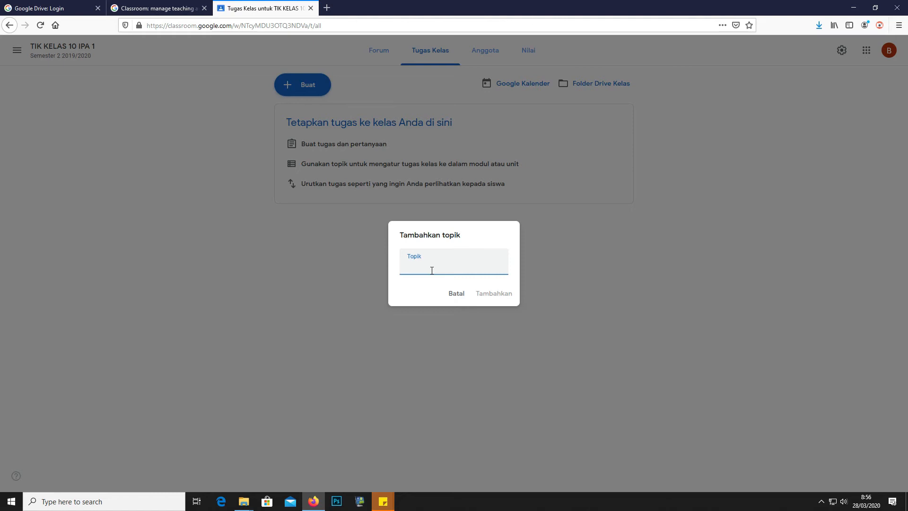
pyautogui.write('DE')
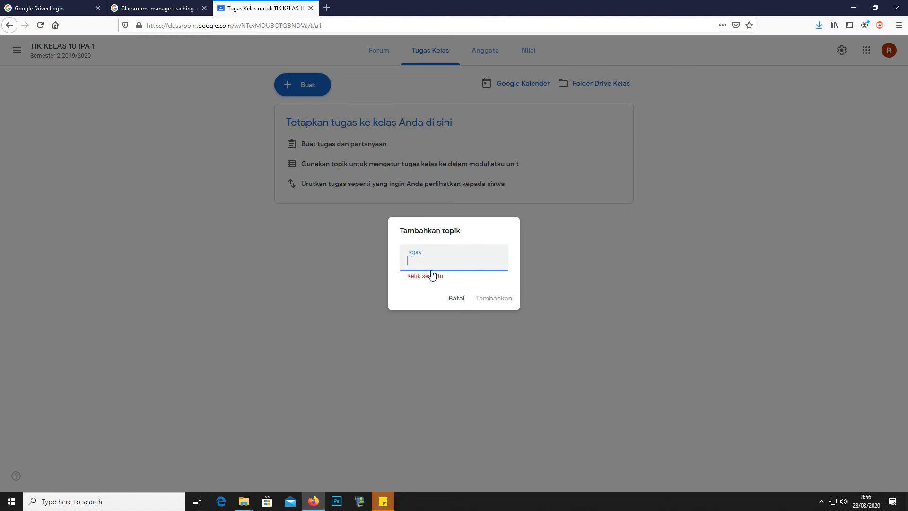
pyautogui.write('SAIN G')
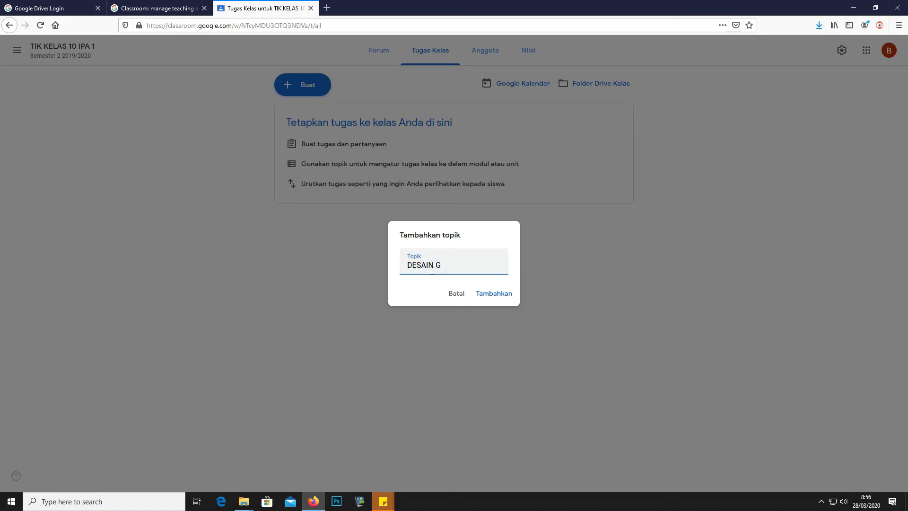
pyautogui.write('RAFIS HARI 1')
pyautogui.press('Home')
pyautogui.write('TEORI')
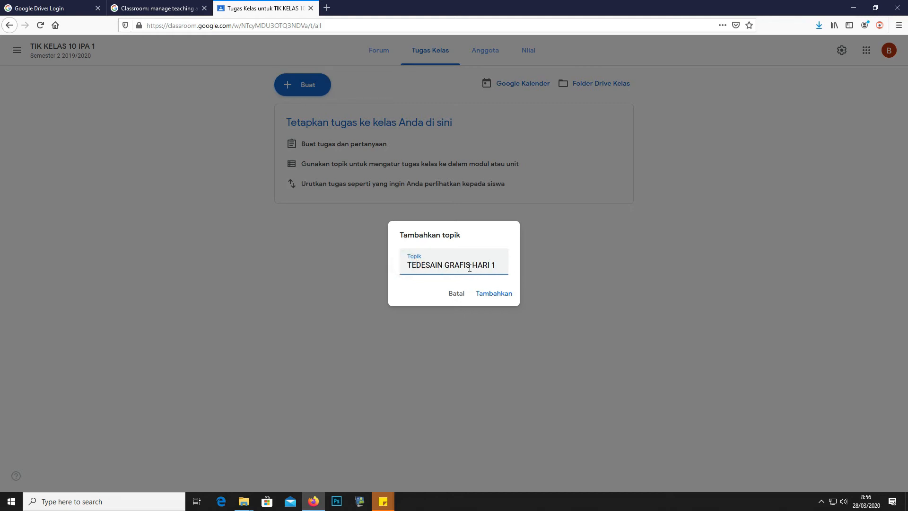
pyautogui.click(502, 264)
pyautogui.press('End')
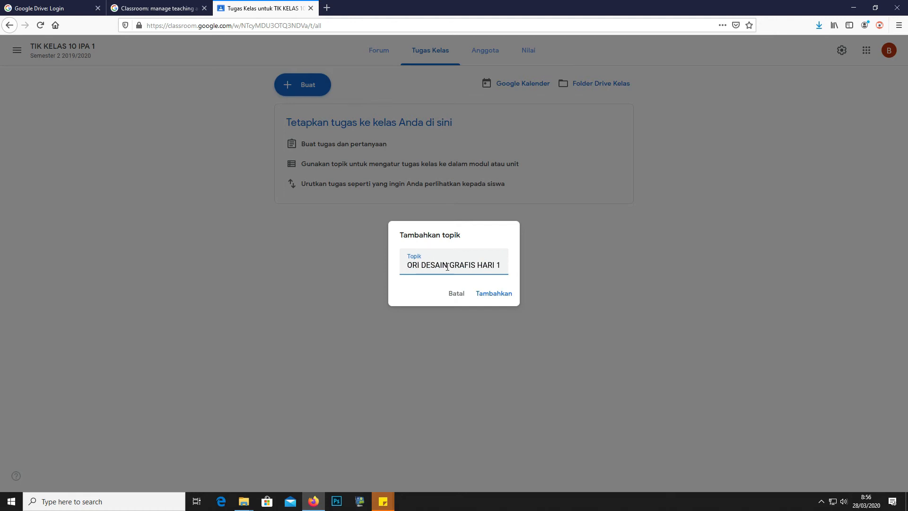
pyautogui.click(510, 294)
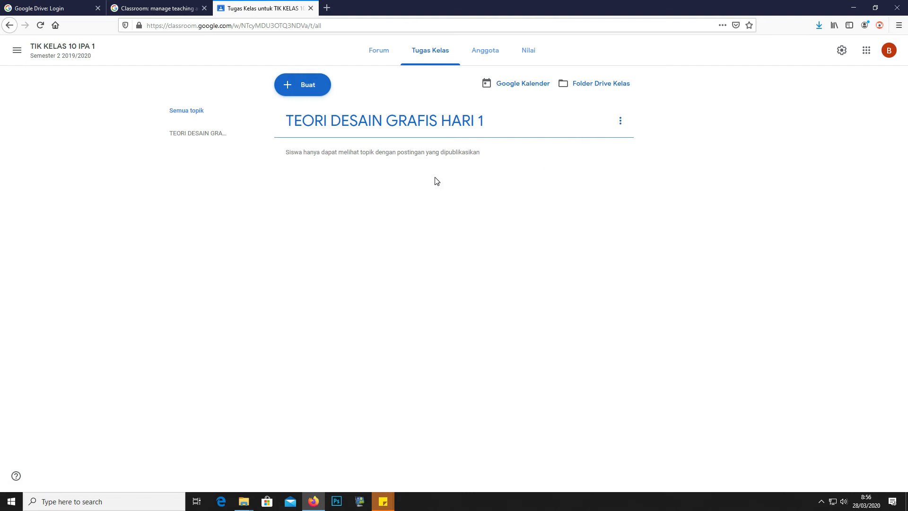
# Draft a Materi post 'Materi Desain Grafis Hari 1' described 'Silahkan kalian baca terlebih dahulu materi di bawah'
pyautogui.click(301, 91)
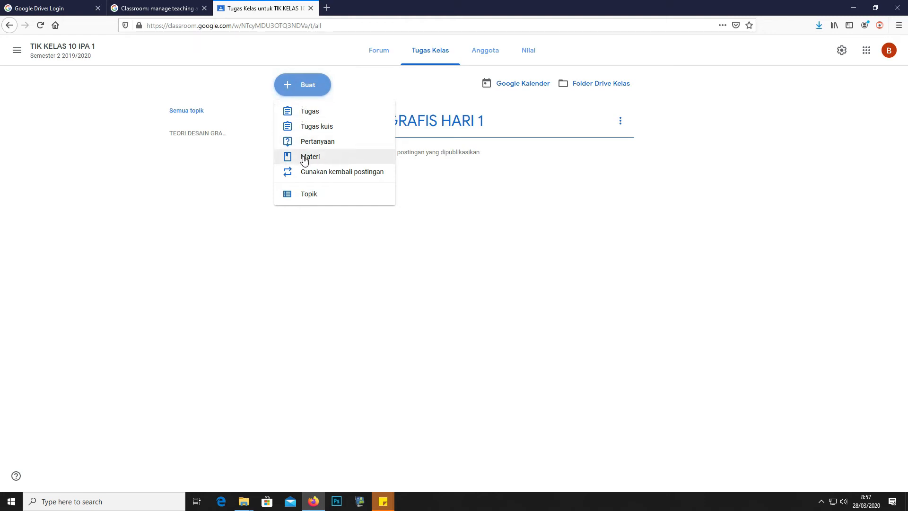
pyautogui.click(305, 159)
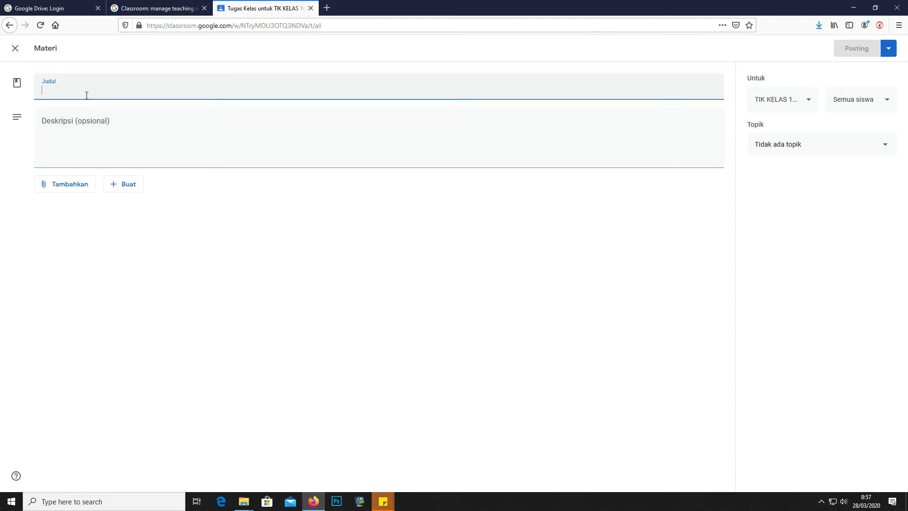
pyautogui.write('Materi Desain')
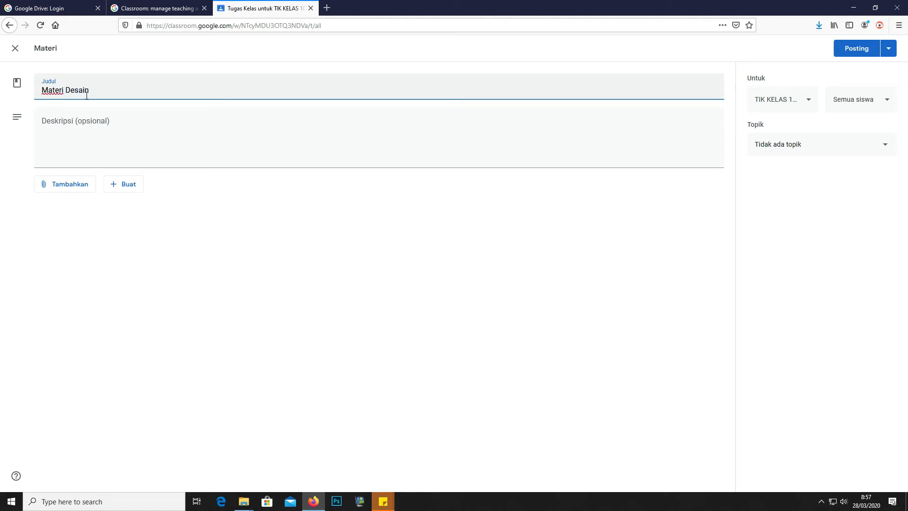
pyautogui.write(' Grafis Hari 1')
pyautogui.click(105, 124)
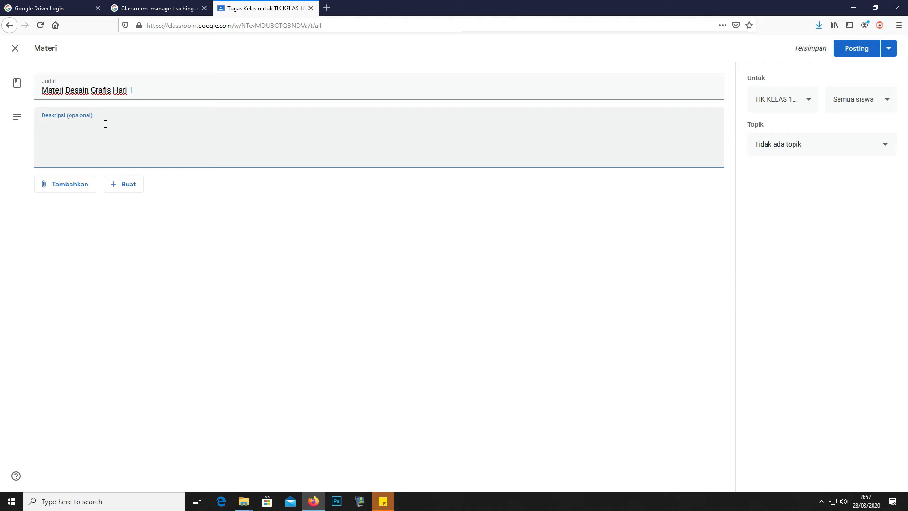
pyautogui.write('Silahkan kalian baca terlebih dahulu')
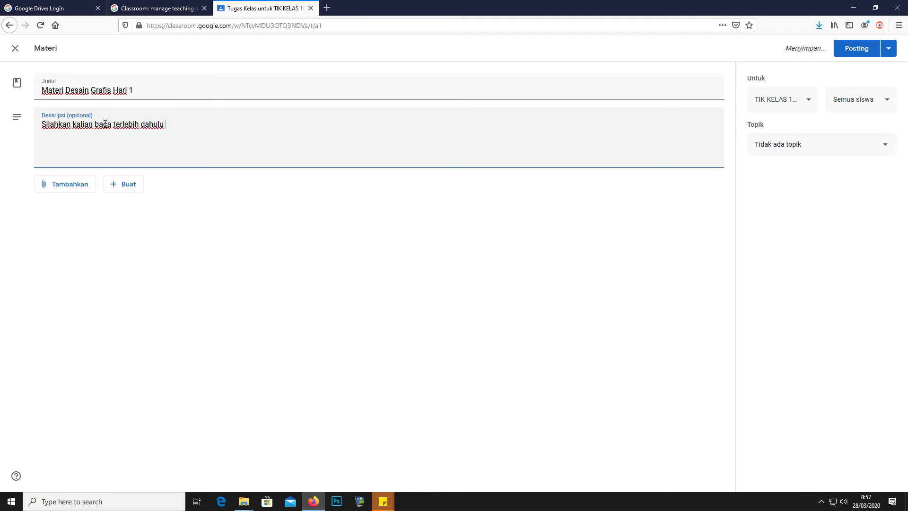
pyautogui.write('materi di bawah ini')
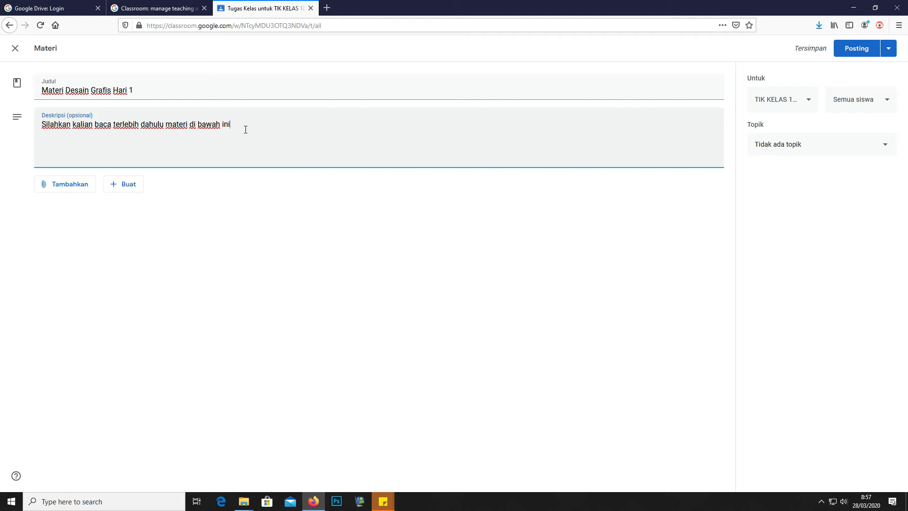
pyautogui.click(67, 189)
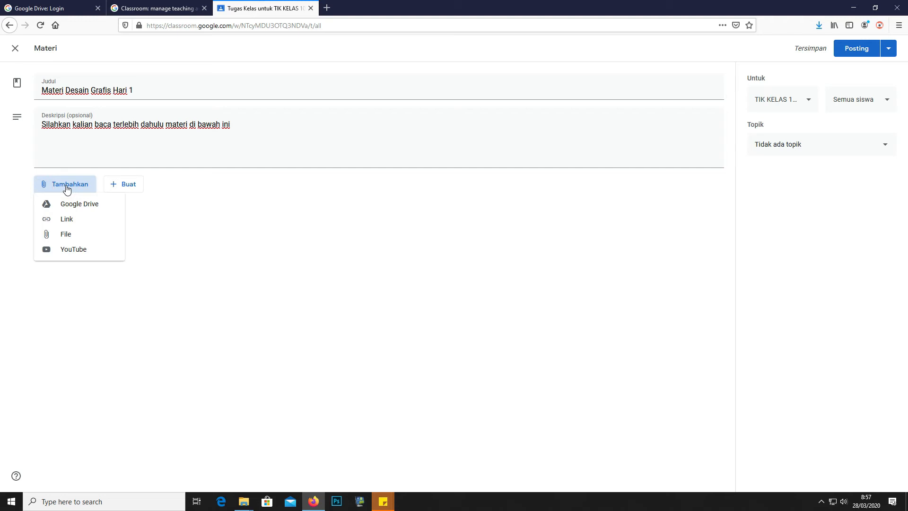
# Try the YouTube video attachment option, then cancel it
pyautogui.click(68, 246)
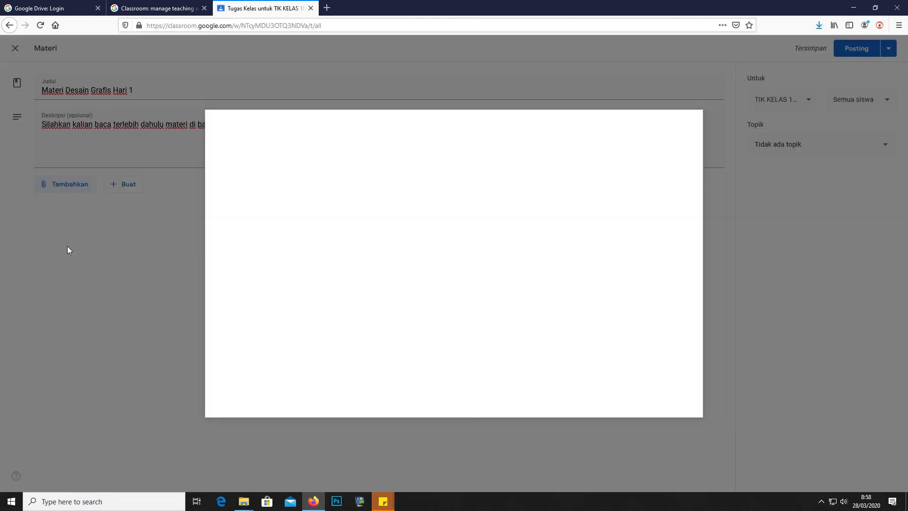
pyautogui.click(297, 148)
pyautogui.click(256, 147)
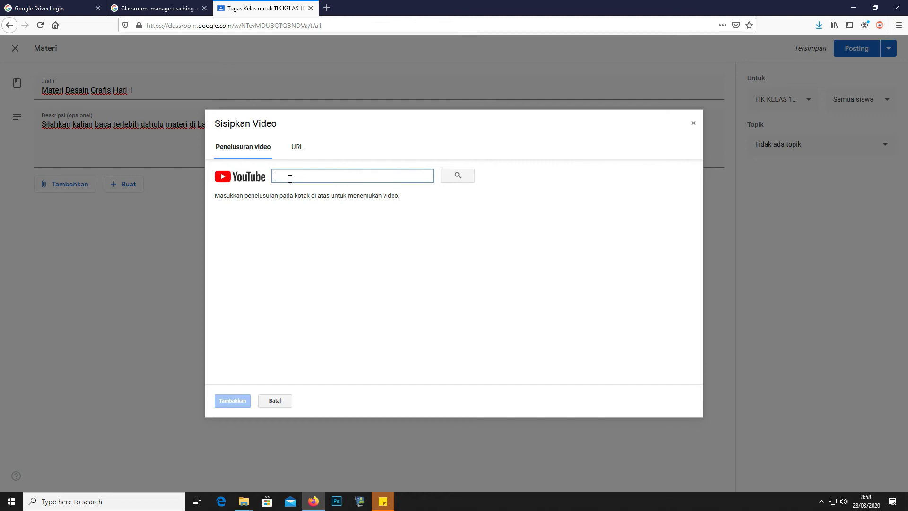
pyautogui.click(275, 401)
# Choose a file attachment and select DG1.PNG through DG7.PNG from the computer
pyautogui.click(68, 187)
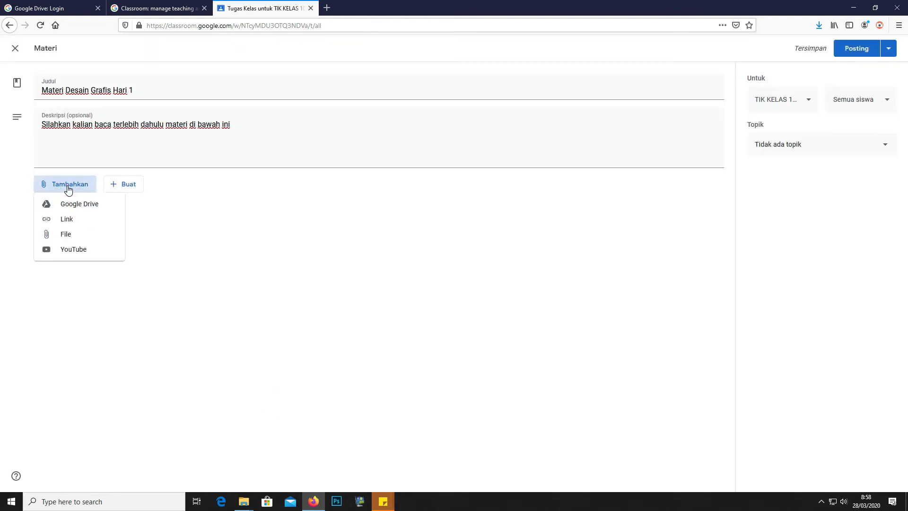
pyautogui.click(68, 235)
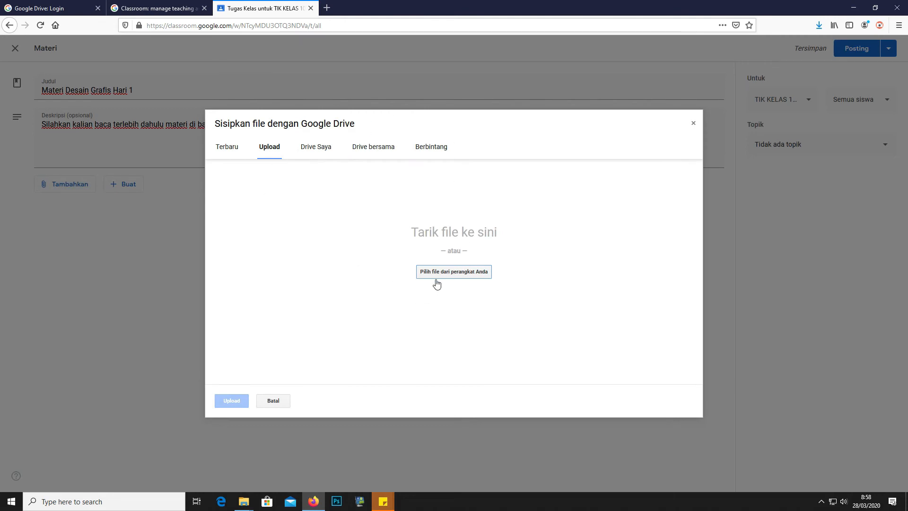
pyautogui.click(471, 275)
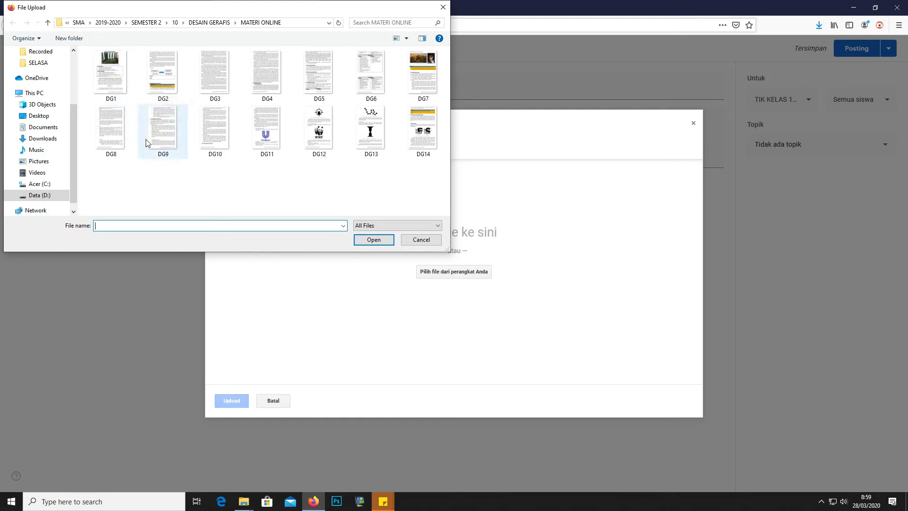
pyautogui.click(113, 90)
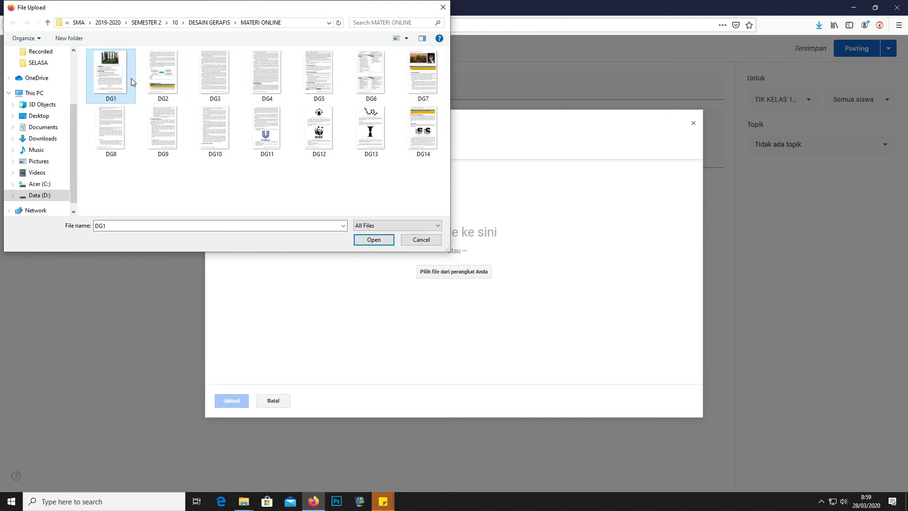
pyautogui.keyDown('shift'); pyautogui.click(422, 86); pyautogui.keyUp('shift')
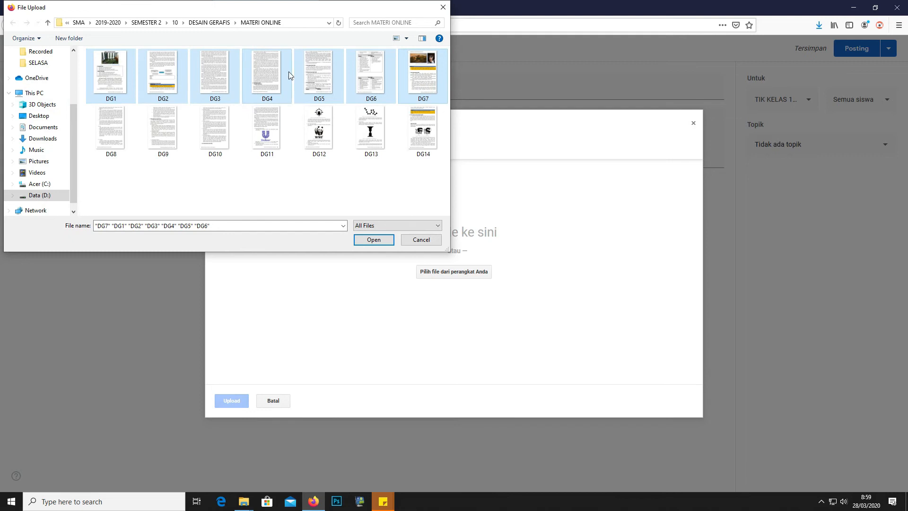
pyautogui.click(374, 240)
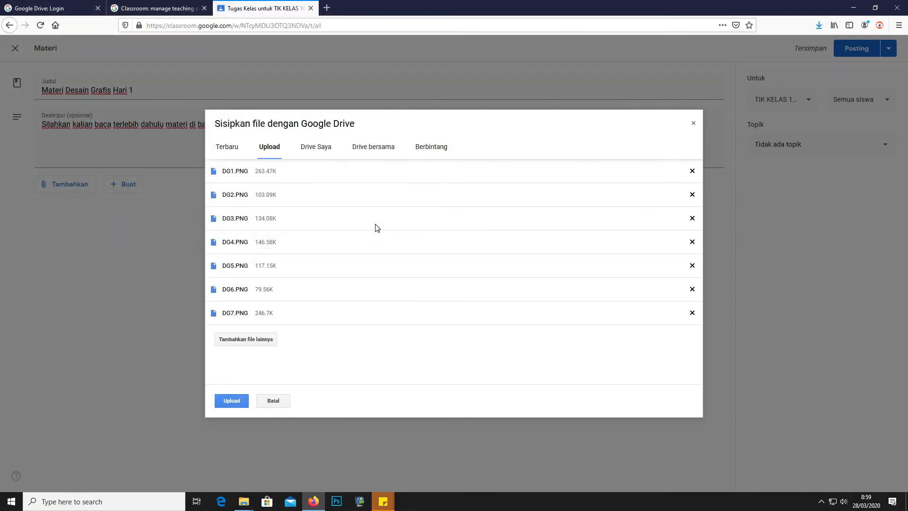
# Upload the seven DG images to the Materi draft from the Google Drive dialog
pyautogui.click(240, 404)
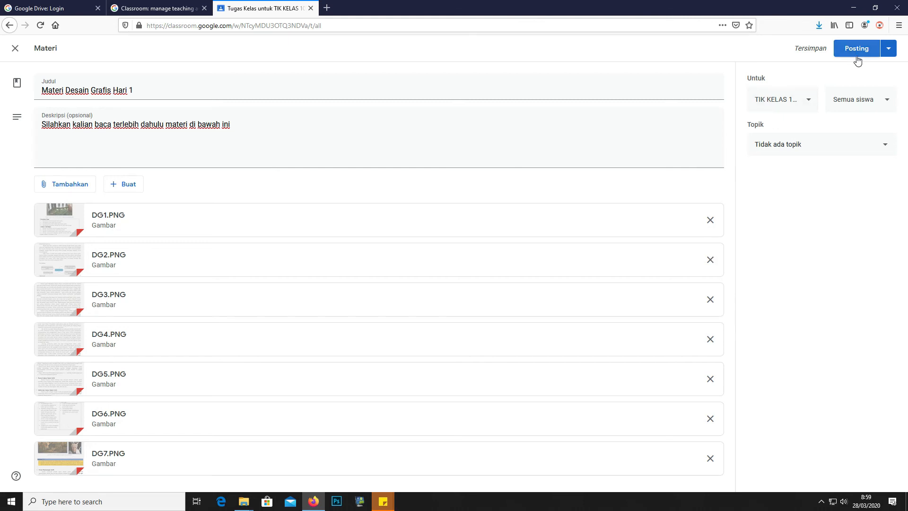
# Add TIK KELAS 10 IPS, IPA 3 and IPA 2 as recipients and file under TEORI DESAIN GRAFIS HARI 1
pyautogui.click(810, 110)
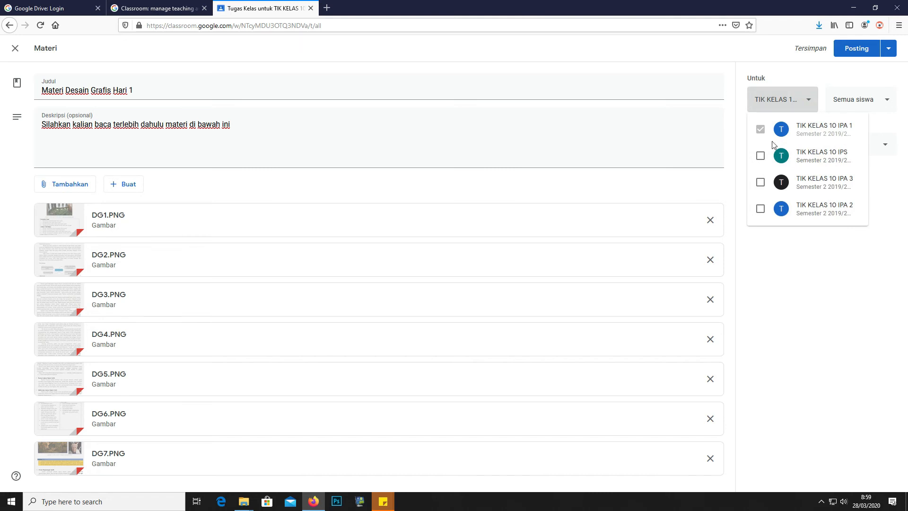
pyautogui.click(760, 157)
pyautogui.click(760, 182)
pyautogui.click(760, 211)
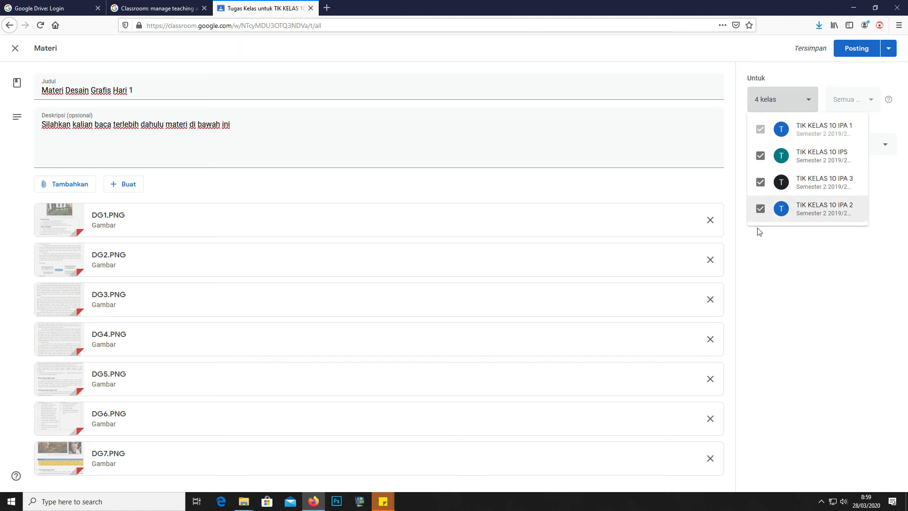
pyautogui.click(764, 277)
pyautogui.click(832, 147)
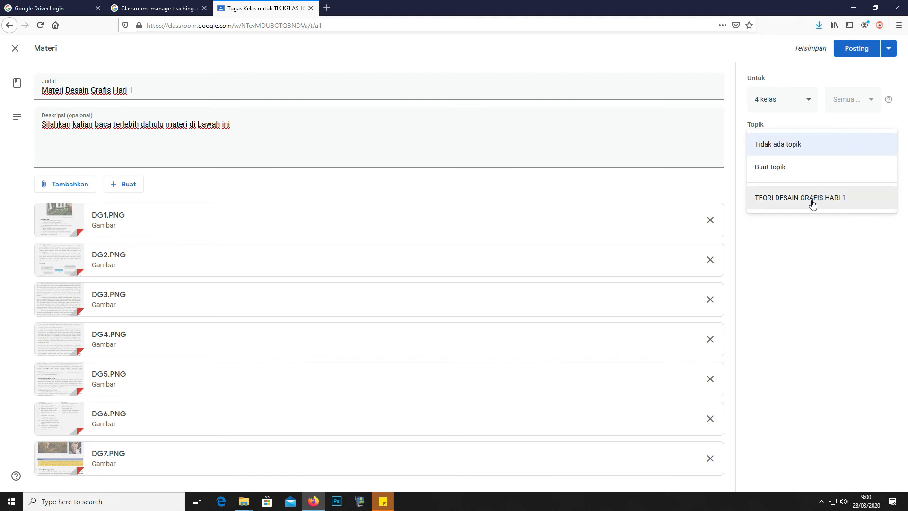
pyautogui.click(813, 203)
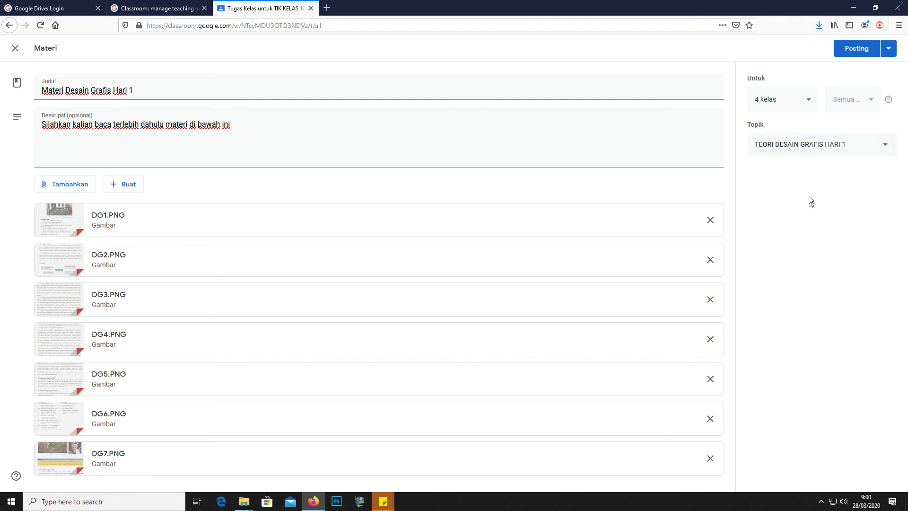
# Post the Materi Desain Grafis Hari 1 material to all four classes
pyautogui.click(859, 50)
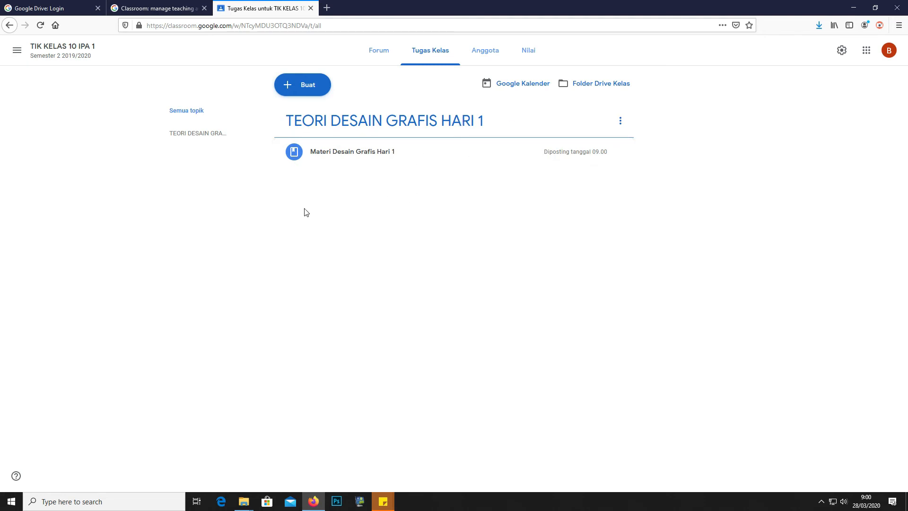
pyautogui.click(298, 94)
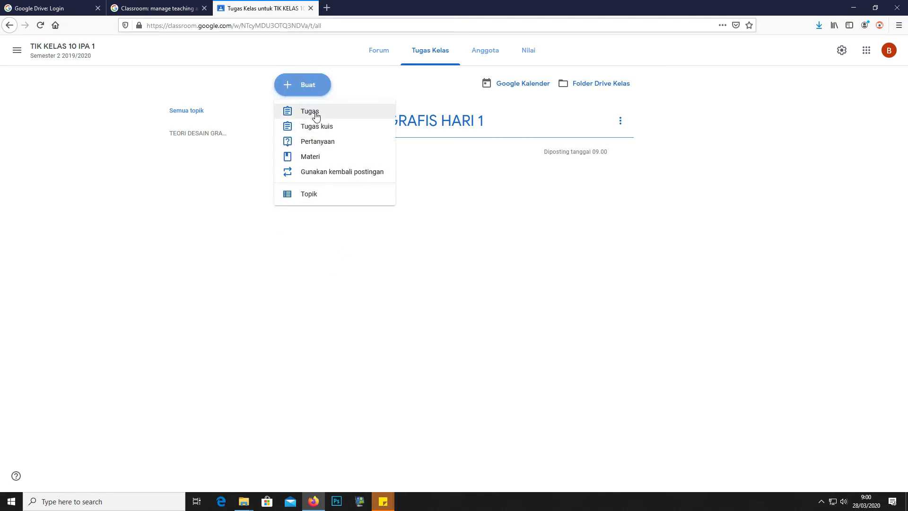
# Create a new Tugas assignment titled 'Mencari contoh desain digital'
pyautogui.click(316, 114)
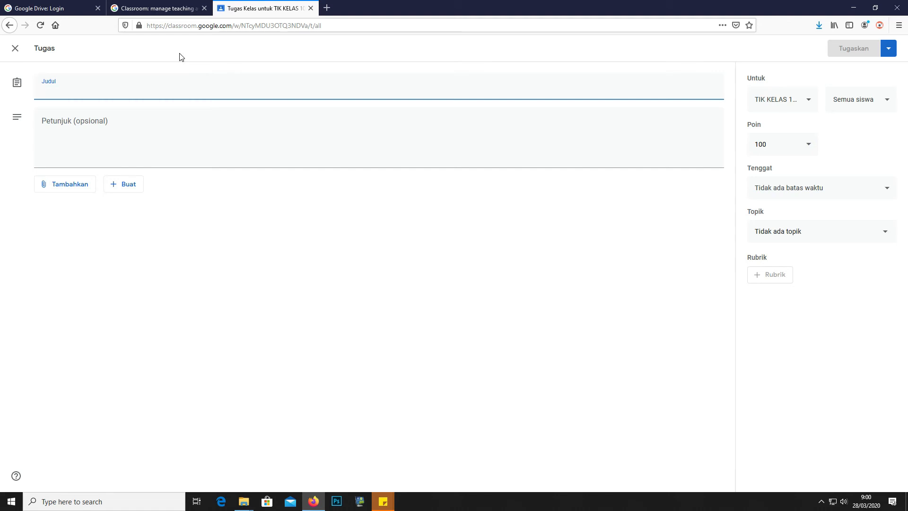
pyautogui.write('Mencari ')
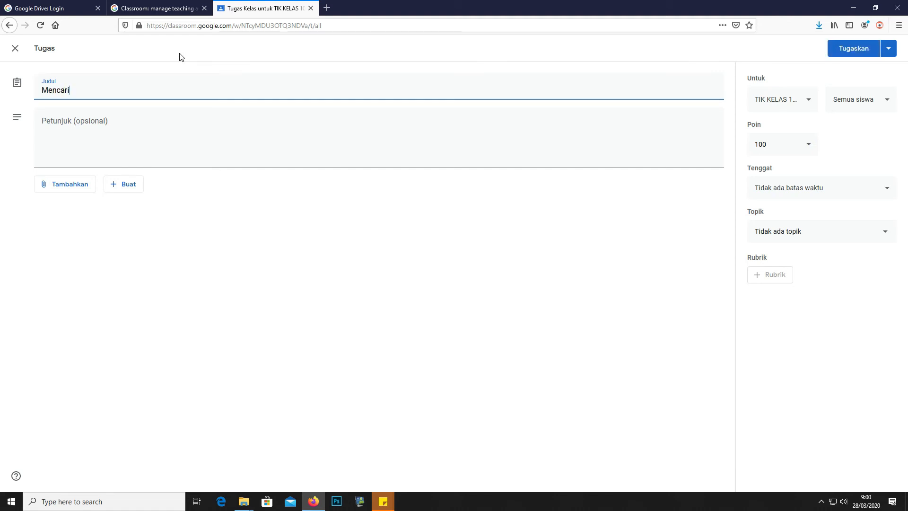
pyautogui.write('contoh desa')
pyautogui.write('in digital')
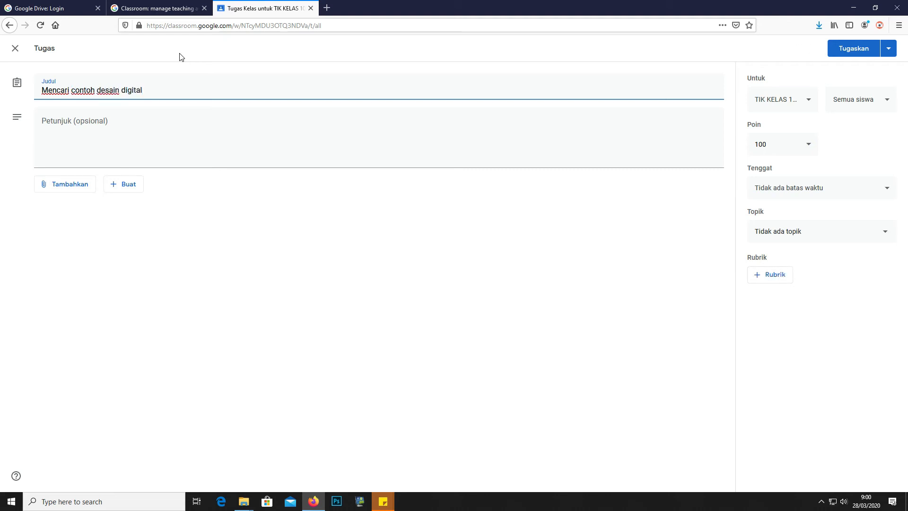
pyautogui.click(82, 125)
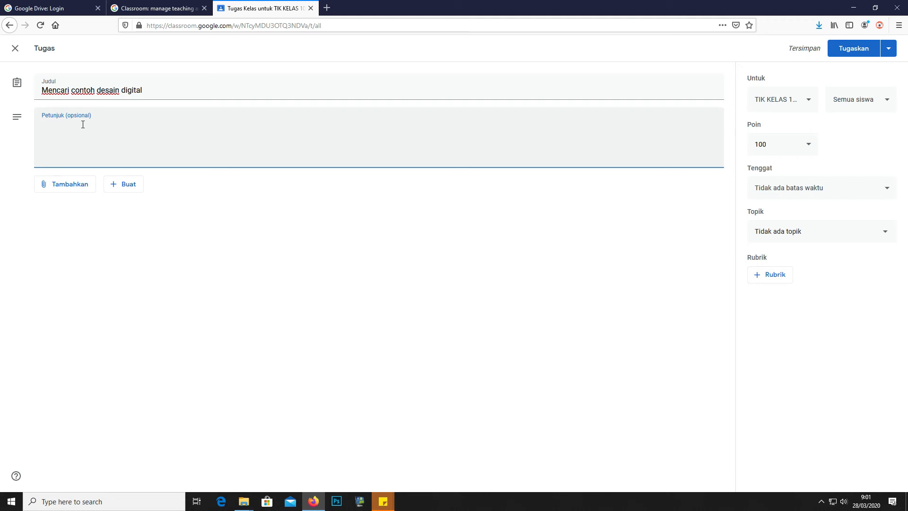
# Write instructions asking students to find two digital design examples via search engines like Google
pyautogui.write('Silahkan teman-teman ca')
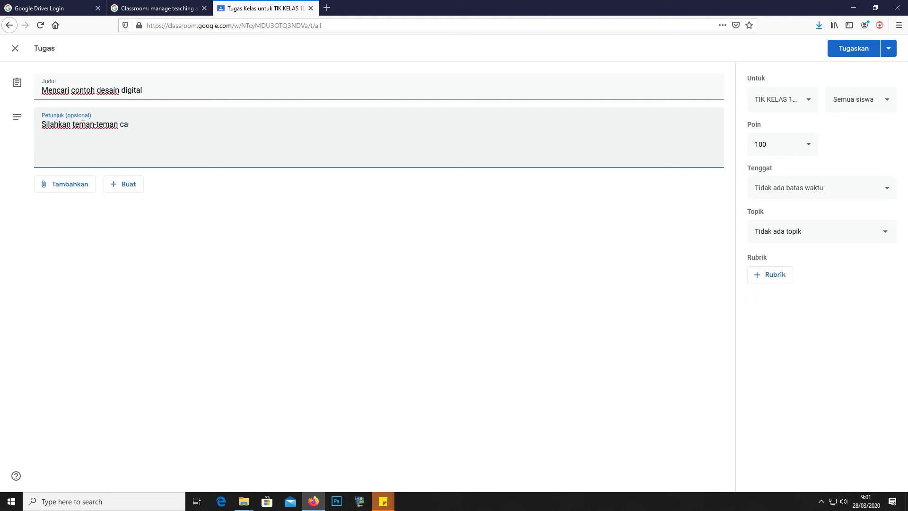
pyautogui.press('BackSpace')
pyautogui.press('BackSpace')
pyautogui.press('BackSpace')
pyautogui.press('BackSpace')
pyautogui.press('BackSpace')
pyautogui.press('BackSpace')
pyautogui.press('BackSpace')
pyautogui.press('BackSpace')
pyautogui.press('BackSpace')
pyautogui.press('BackSpace')
pyautogui.press('BackSpace')
pyautogui.press('BackSpace')
pyautogui.press('BackSpace')
pyautogui.press('BackSpace')
pyautogui.press('BackSpace')
pyautogui.press('BackSpace')
pyautogui.write('n kalian cari dua buah conto')
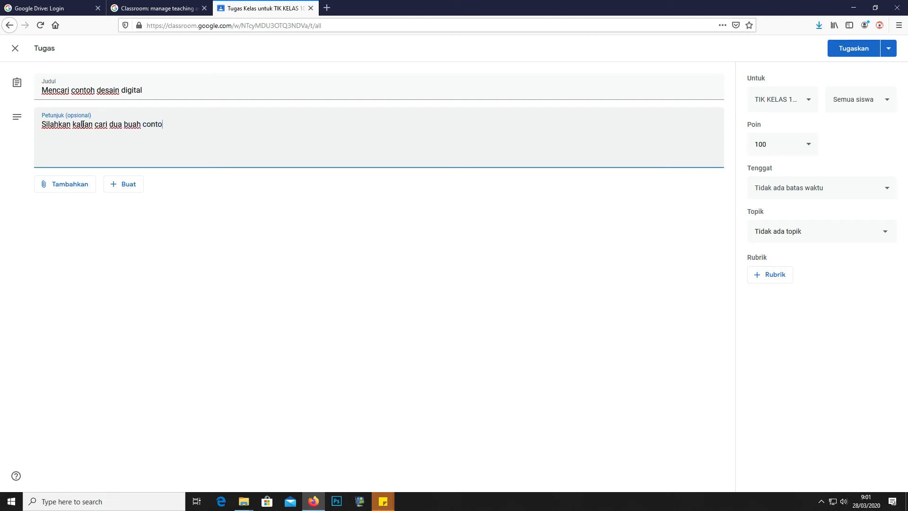
pyautogui.write('h desain digital di mesin p')
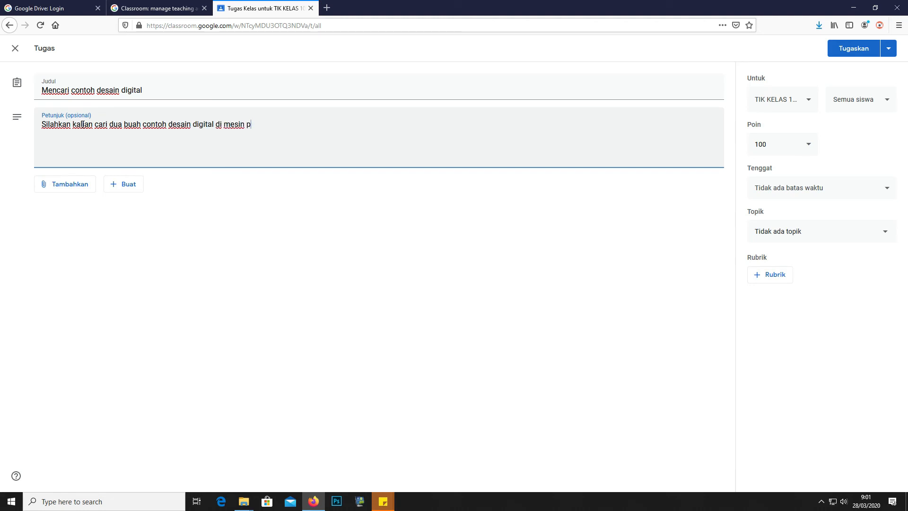
pyautogui.write('encari, seperti google')
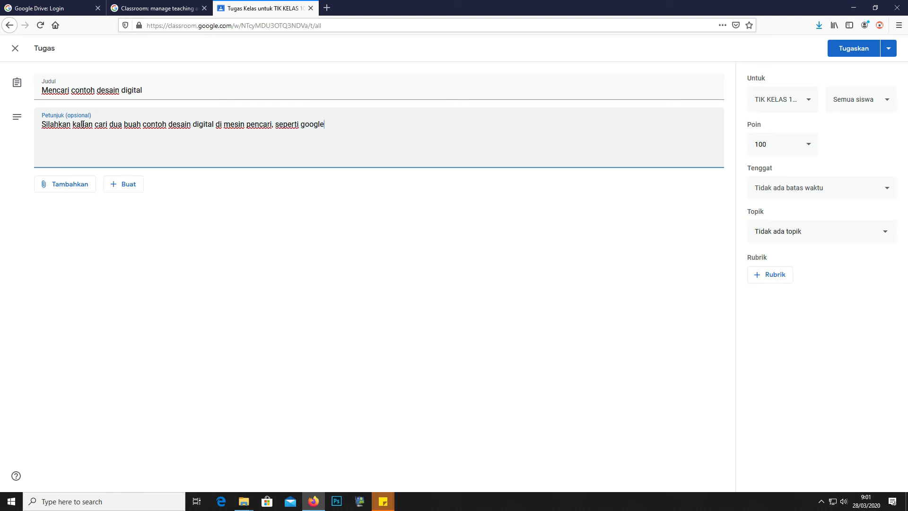
pyautogui.write(' dan lainnya. Kemudian')
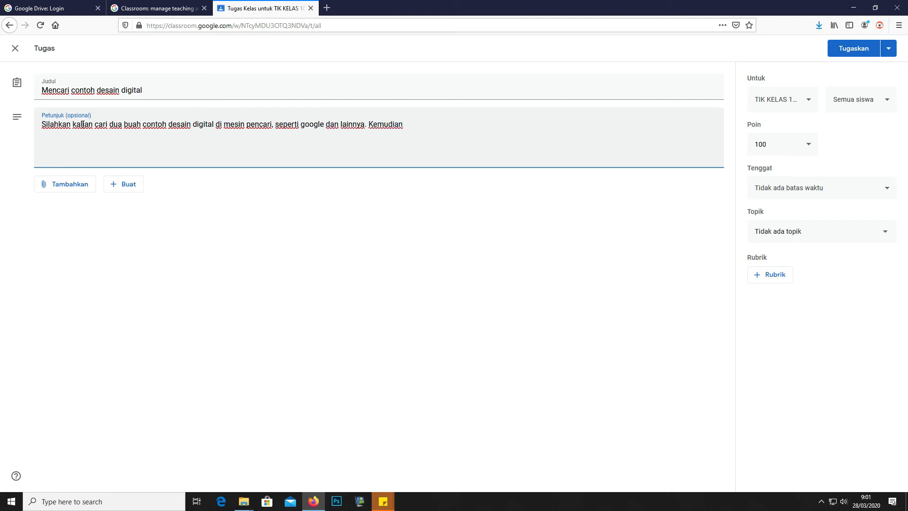
pyautogui.write(' kemukakan alasan kalian mengapa gambar tersebut masuk ke dalam desain digita')
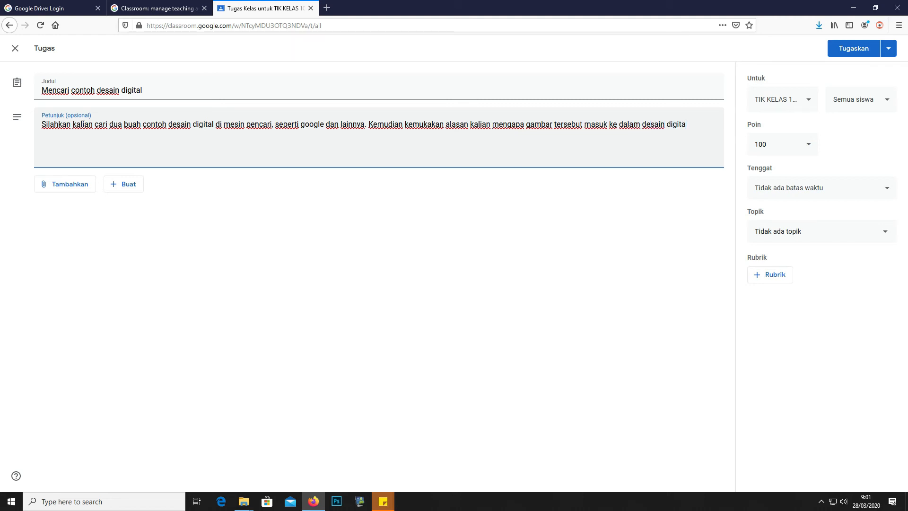
pyautogui.write('l')
pyautogui.click(90, 144)
pyautogui.click(699, 126)
# Assign the draft to TIK KELAS 10 IPS, IPA 3 and IPA 2 as well, for all four classes
pyautogui.click(784, 105)
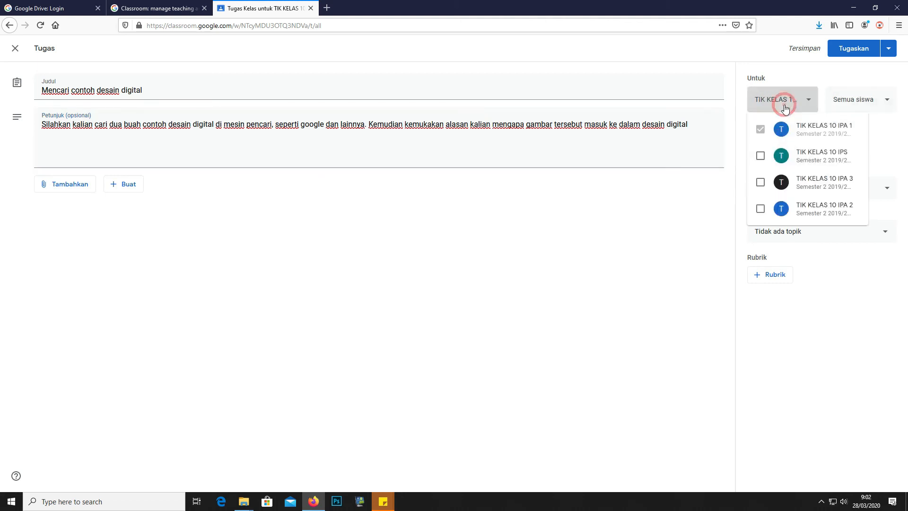
pyautogui.click(761, 157)
pyautogui.click(760, 183)
pyautogui.click(761, 210)
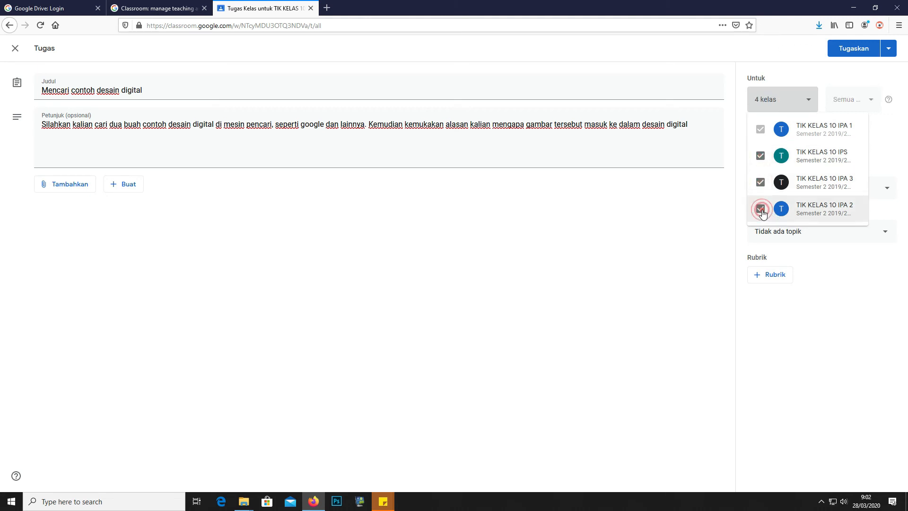
pyautogui.click(862, 311)
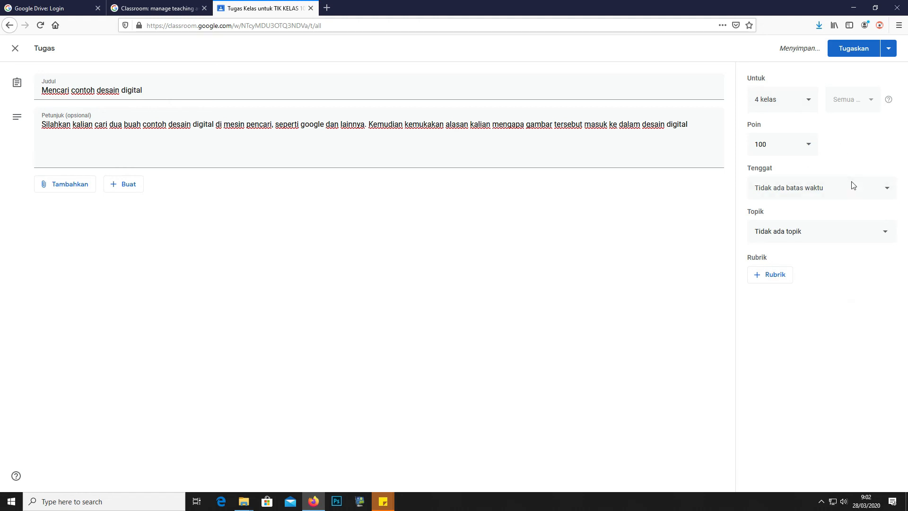
pyautogui.click(811, 153)
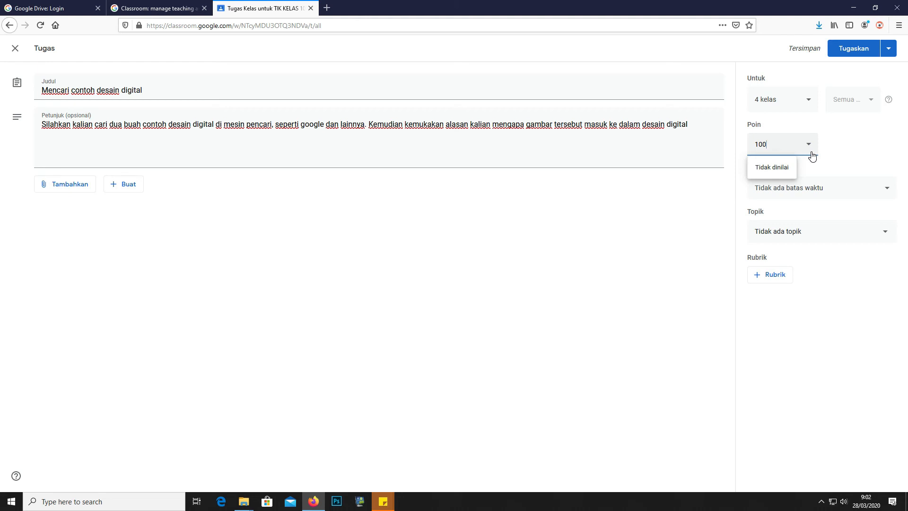
pyautogui.click(812, 153)
pyautogui.click(810, 151)
# Set the assignment's due date to 29 March 2020 at 12:00
pyautogui.click(846, 189)
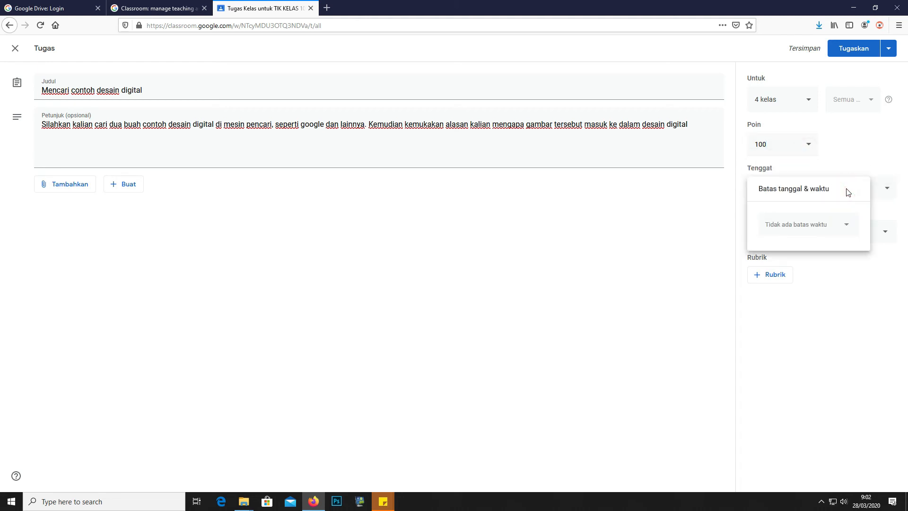
pyautogui.click(875, 194)
pyautogui.click(876, 195)
pyautogui.click(790, 227)
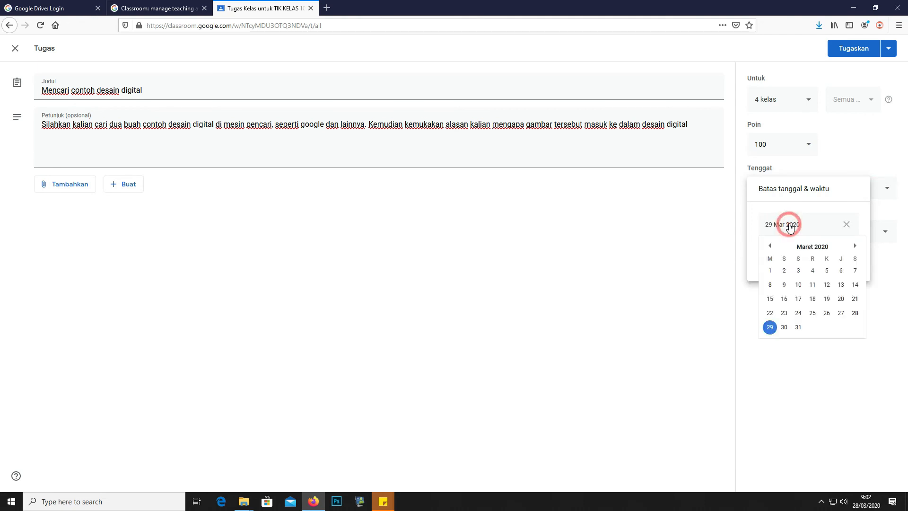
pyautogui.click(770, 327)
pyautogui.click(792, 264)
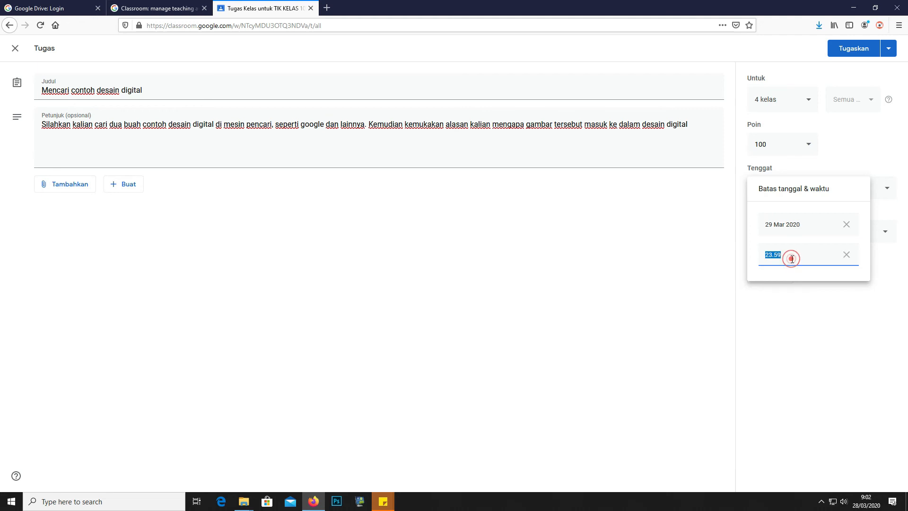
pyautogui.write('12:00')
# Apply the due date, choose topic TEORI DESAIN GRAFIS HARI 1, and post the assignment (Tugaskan)
pyautogui.click(790, 296)
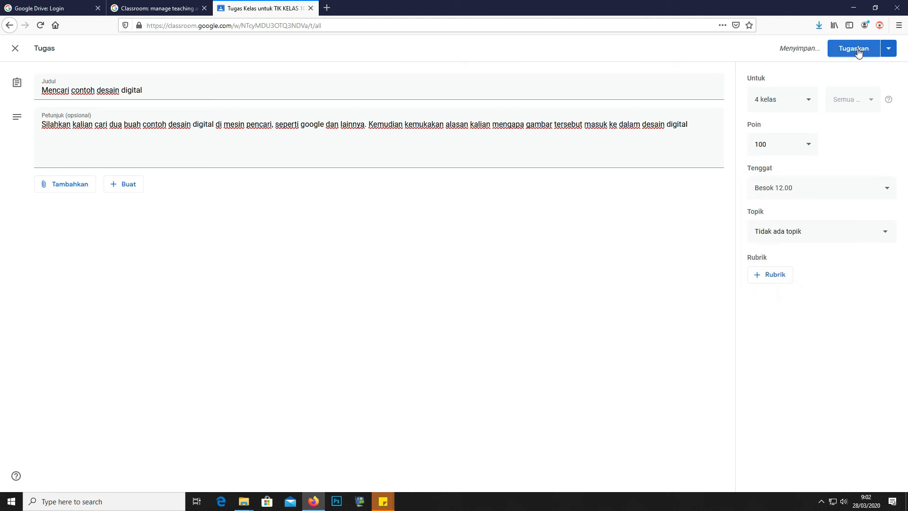
pyautogui.click(844, 228)
pyautogui.click(839, 234)
pyautogui.click(839, 235)
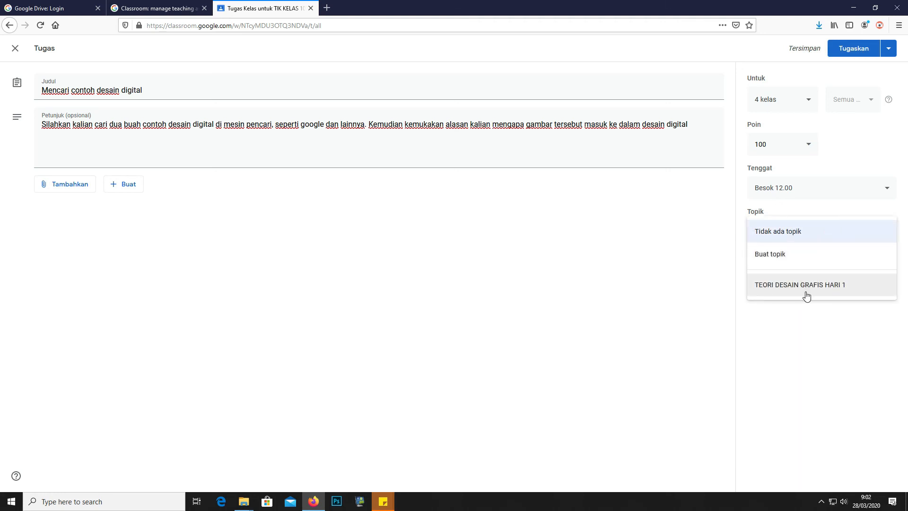
pyautogui.click(807, 295)
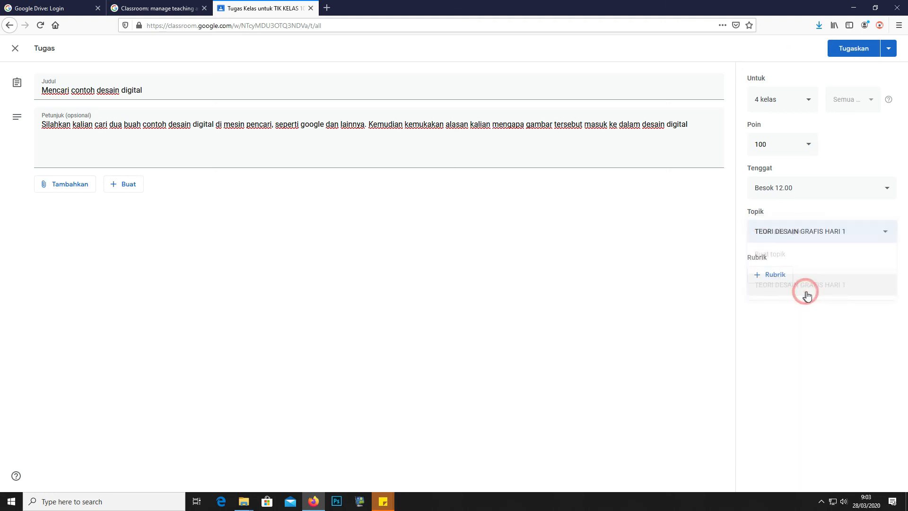
pyautogui.click(858, 58)
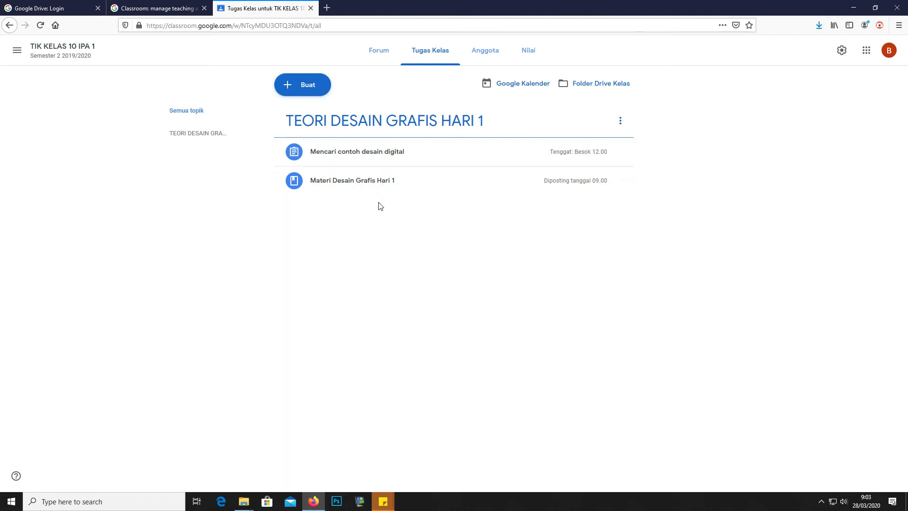
# Drag Materi Desain Grafis Hari 1 above the Mencari contoh desain digital assignment in IPA 1
pyautogui.click(357, 190)
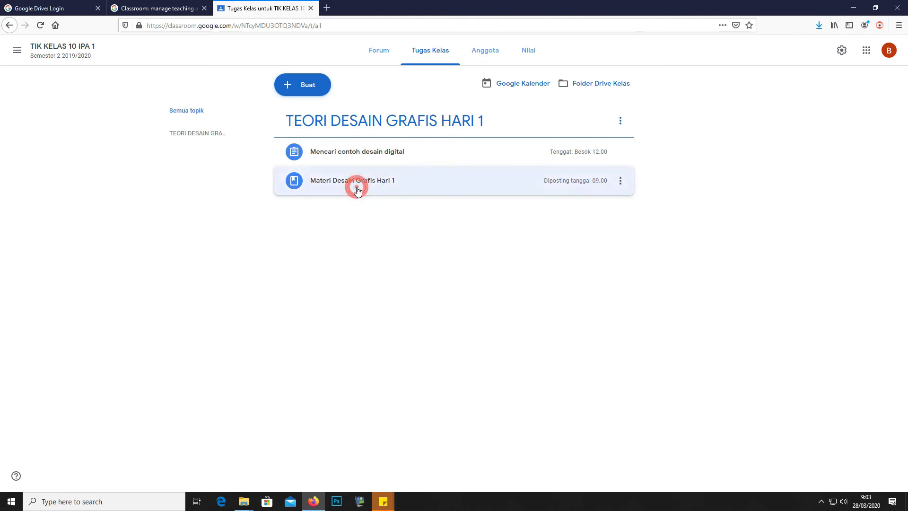
pyautogui.moveTo(358, 190); pyautogui.dragTo(357, 150)
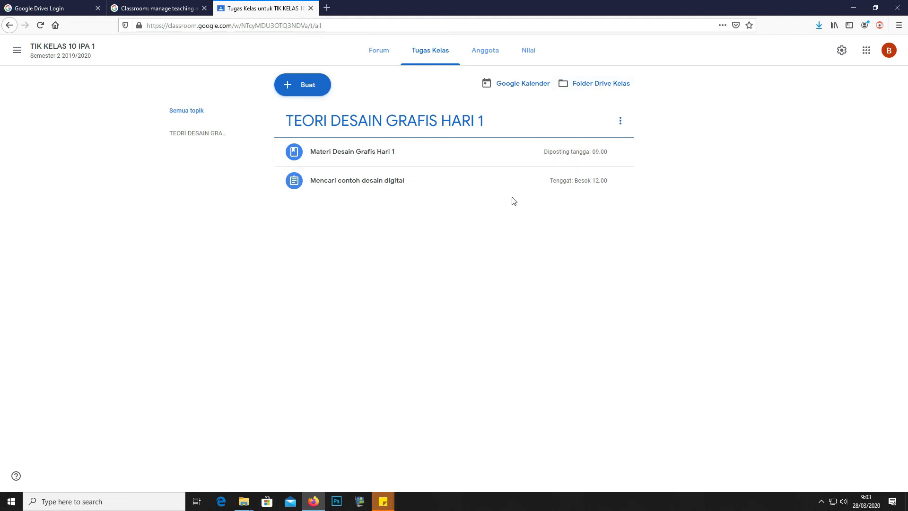
# Go to the Tugas Kelas page of TIK KELAS 10 IPA 2
pyautogui.click(16, 51)
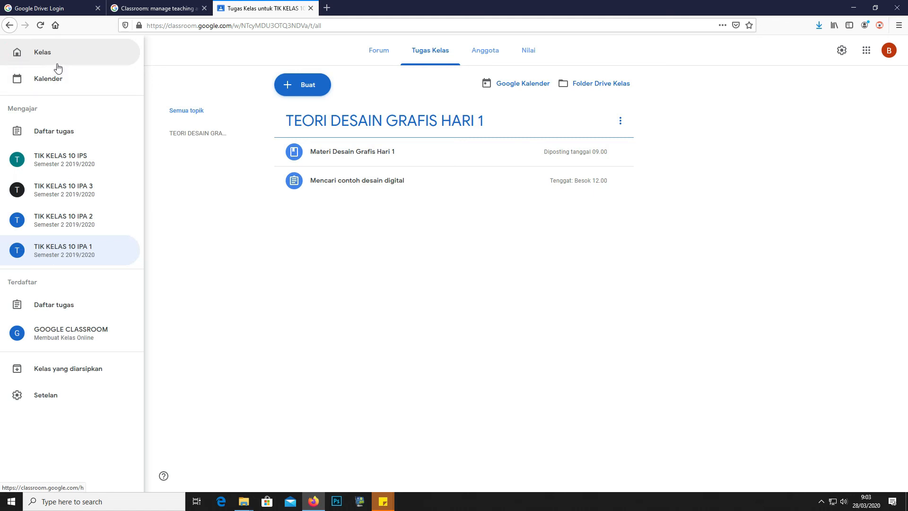
pyautogui.click(33, 53)
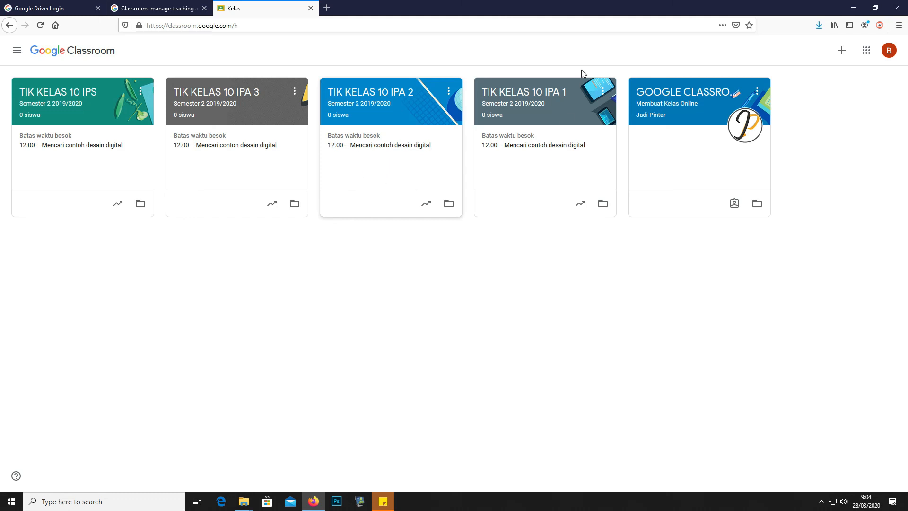
pyautogui.click(424, 116)
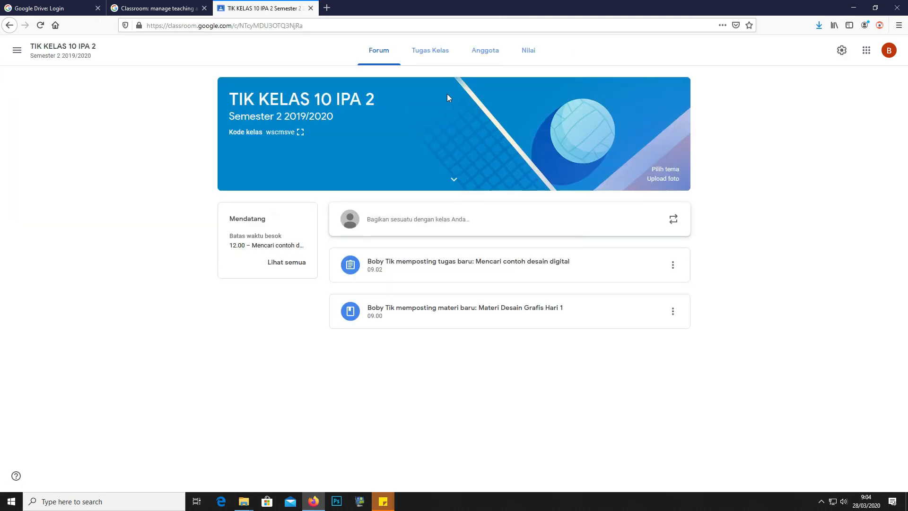
pyautogui.click(432, 57)
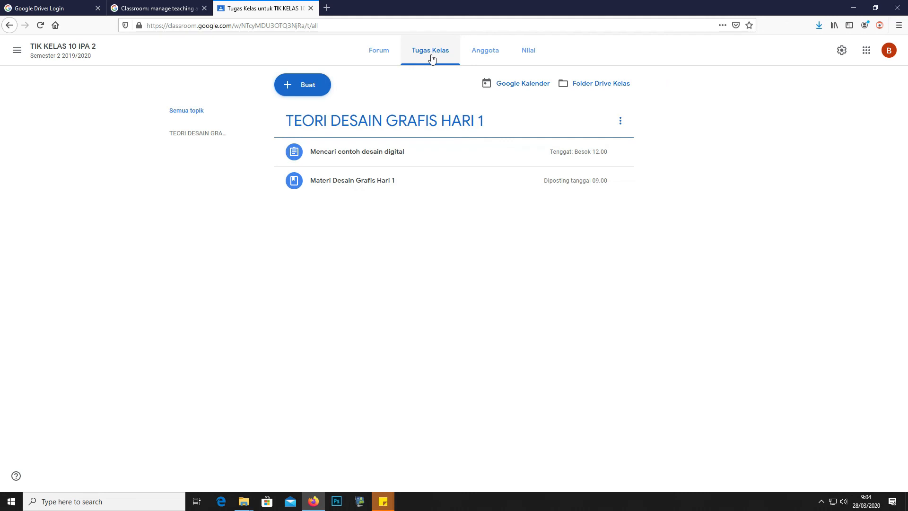
# Move Materi Desain Grafis Hari 1 above the Mencari contoh desain digital assignment
pyautogui.click(362, 191)
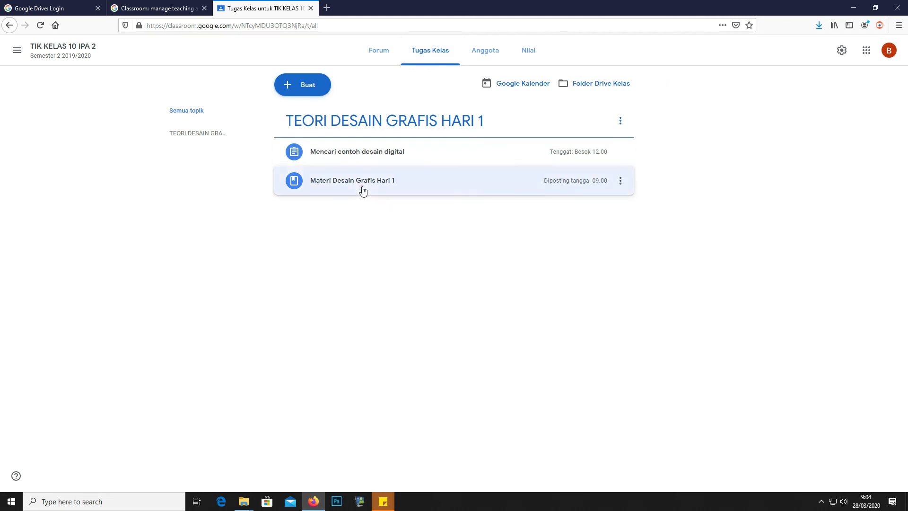
pyautogui.click(620, 192)
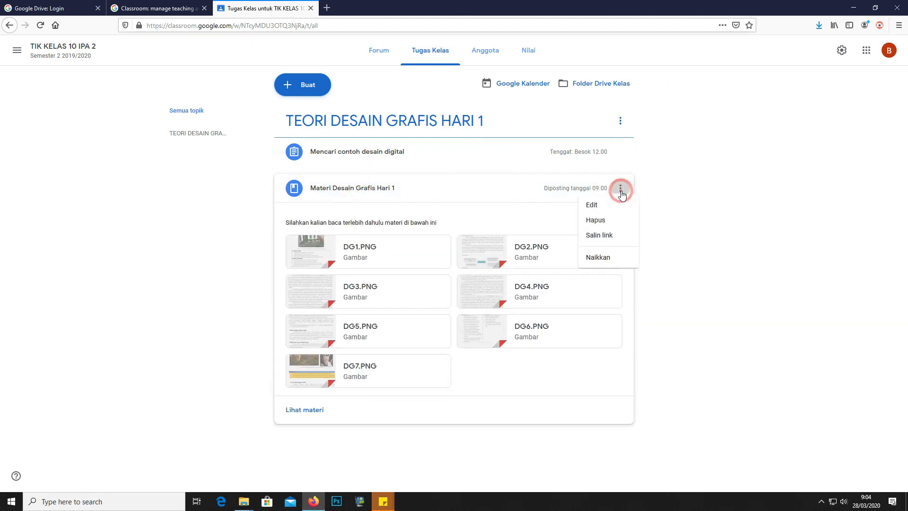
pyautogui.click(593, 211)
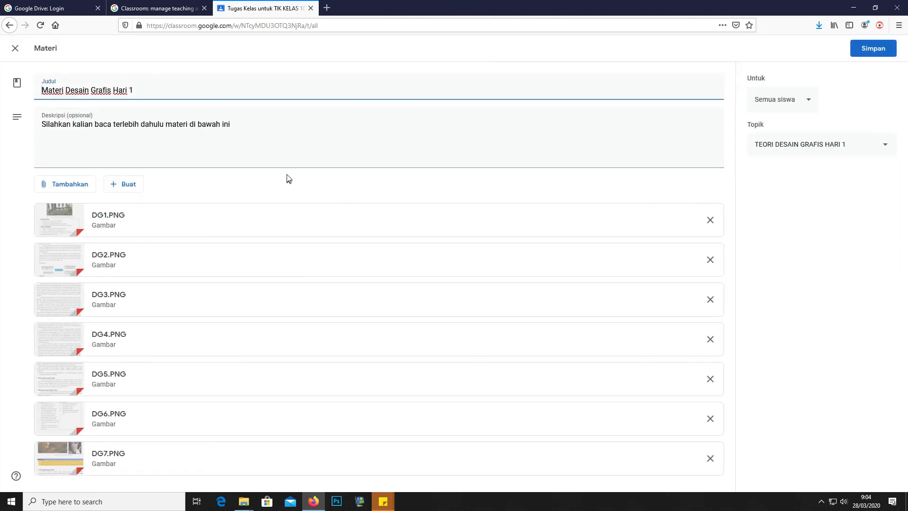
pyautogui.click(16, 48)
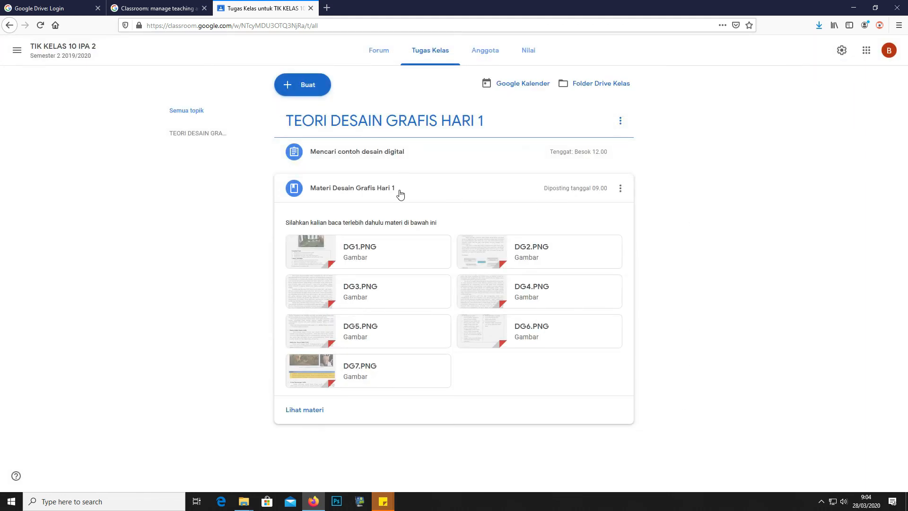
pyautogui.click(407, 163)
pyautogui.click(350, 279)
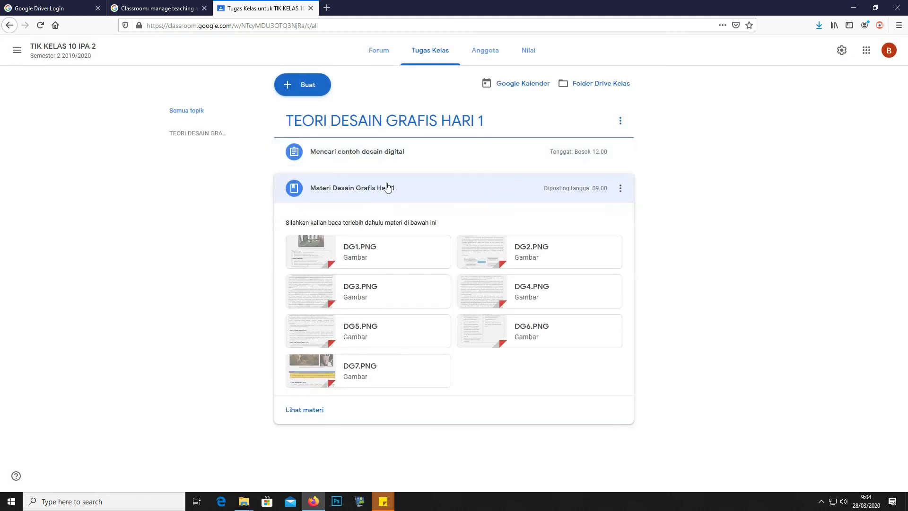
pyautogui.moveTo(379, 196); pyautogui.dragTo(413, 154)
pyautogui.click(371, 146)
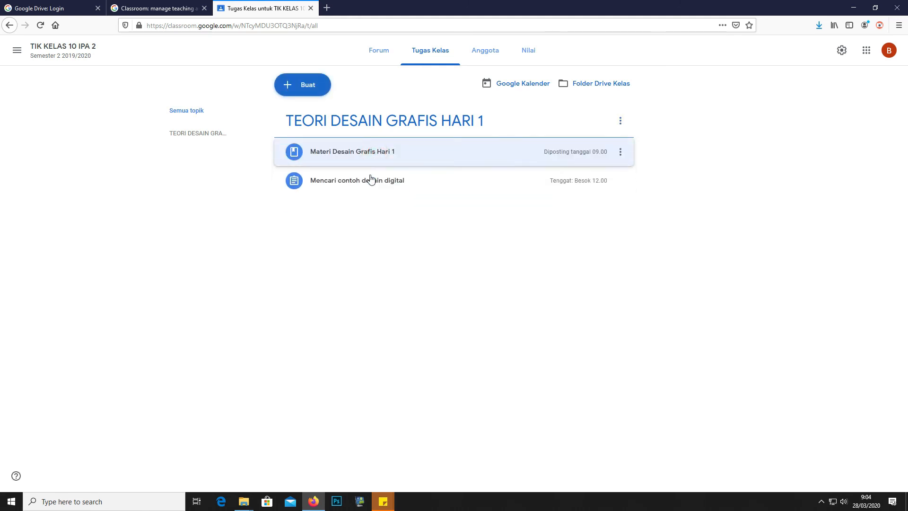
pyautogui.click(419, 180)
# Change the IPA 2 assignment's due date to 30 March at 12.00 and save it
pyautogui.click(620, 188)
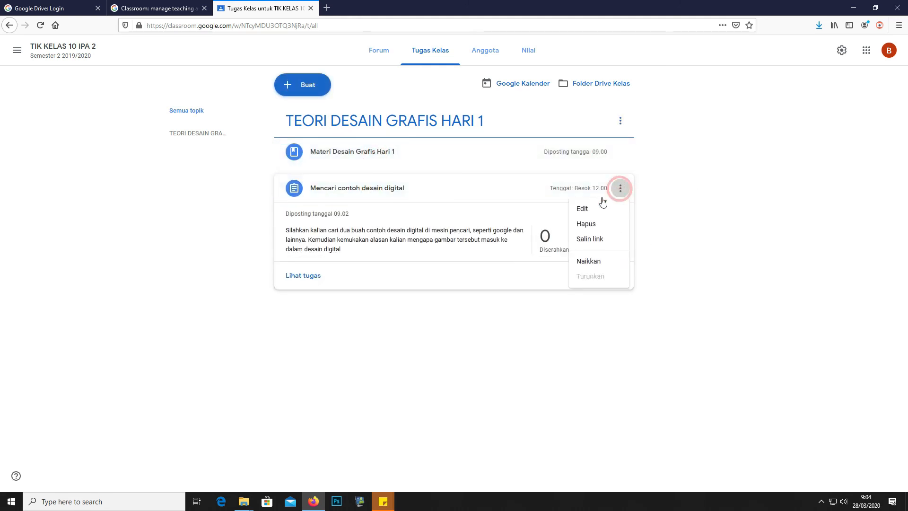
pyautogui.click(596, 208)
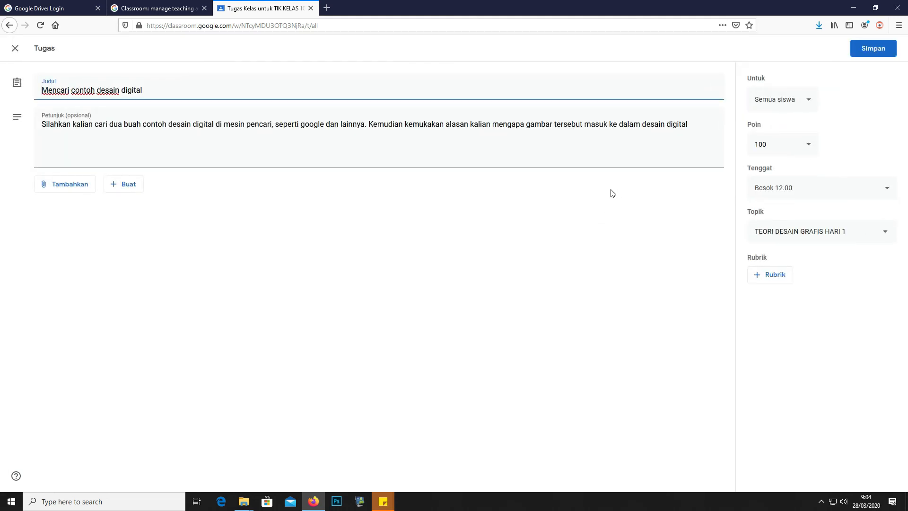
pyautogui.click(804, 194)
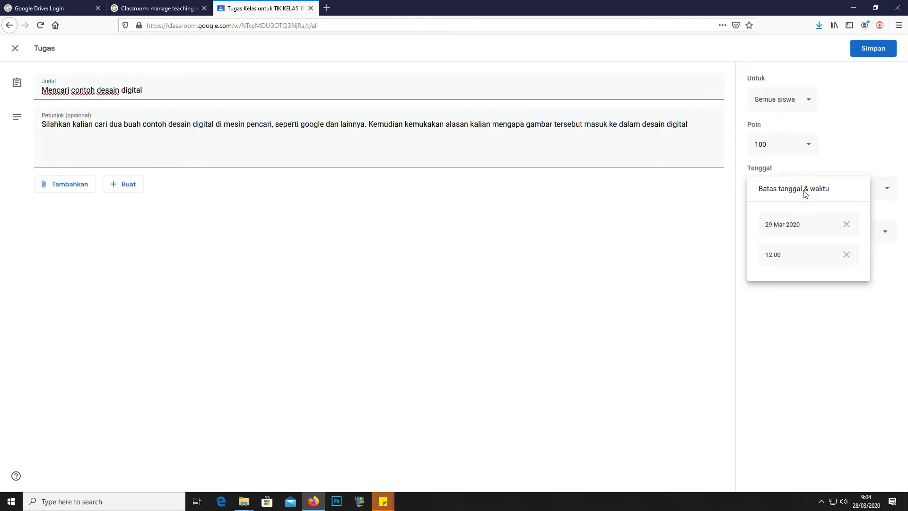
pyautogui.click(775, 226)
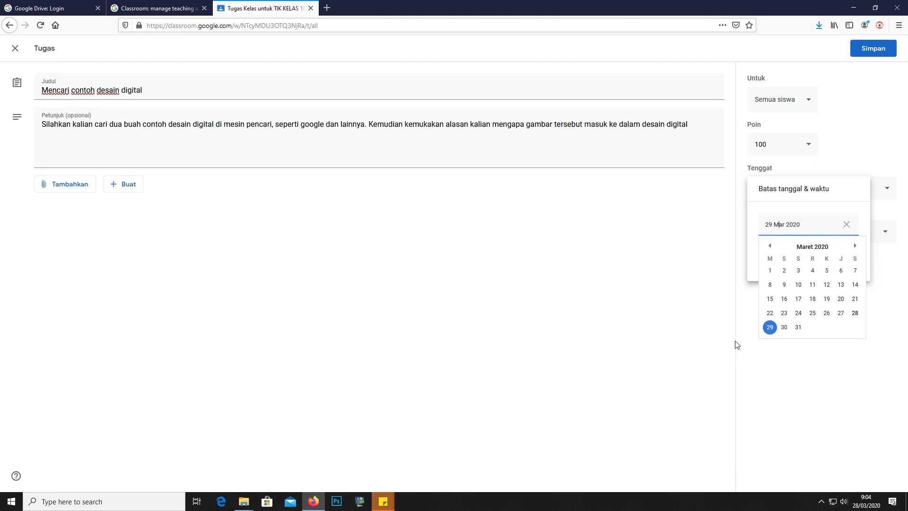
pyautogui.click(784, 329)
pyautogui.click(789, 259)
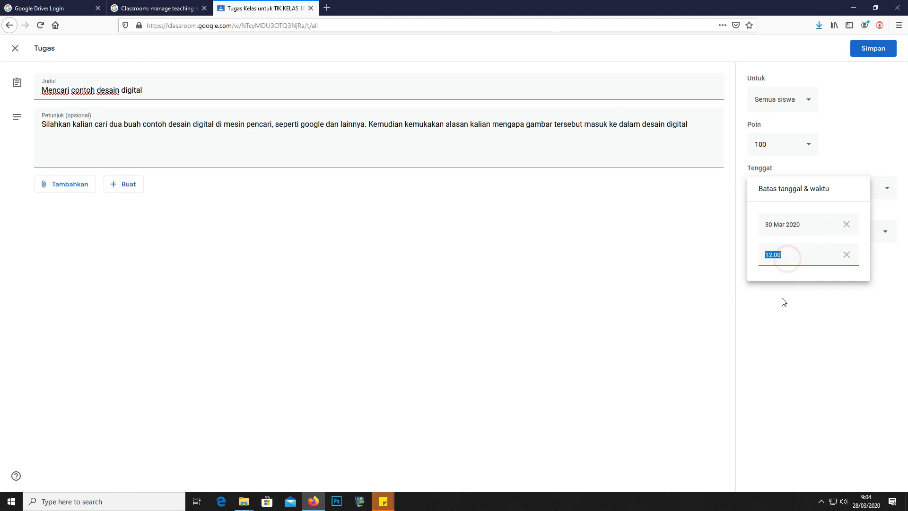
pyautogui.click(782, 322)
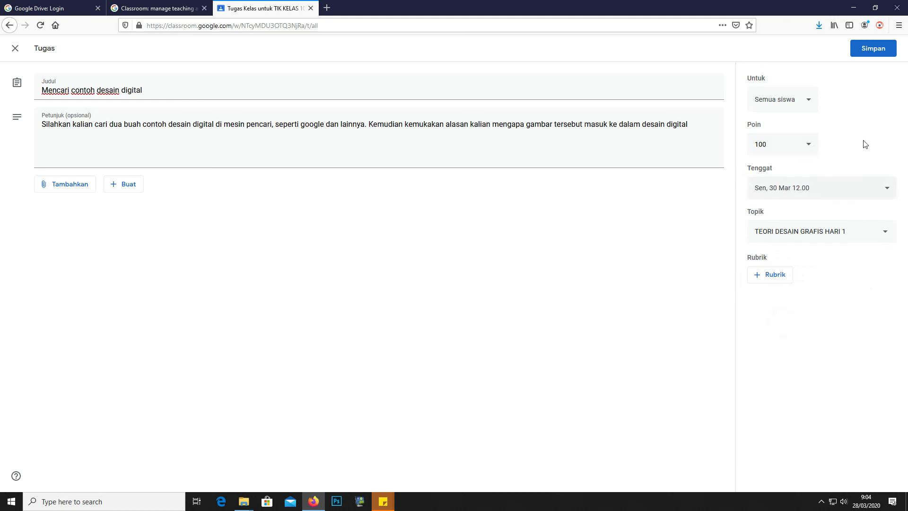
pyautogui.click(867, 50)
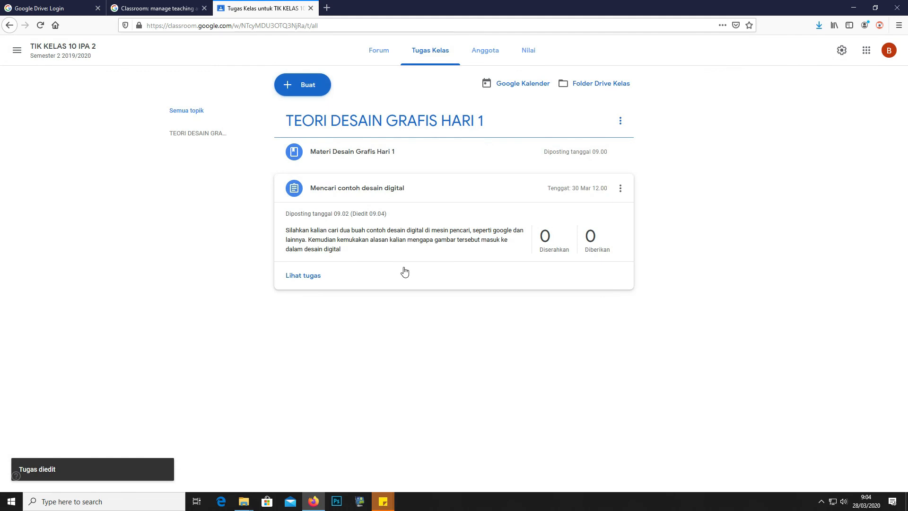
# Open TIK KELAS 10 IPA 3's Tugas Kelas and keep Materi Desain Grafis Hari 1 on top
pyautogui.click(18, 52)
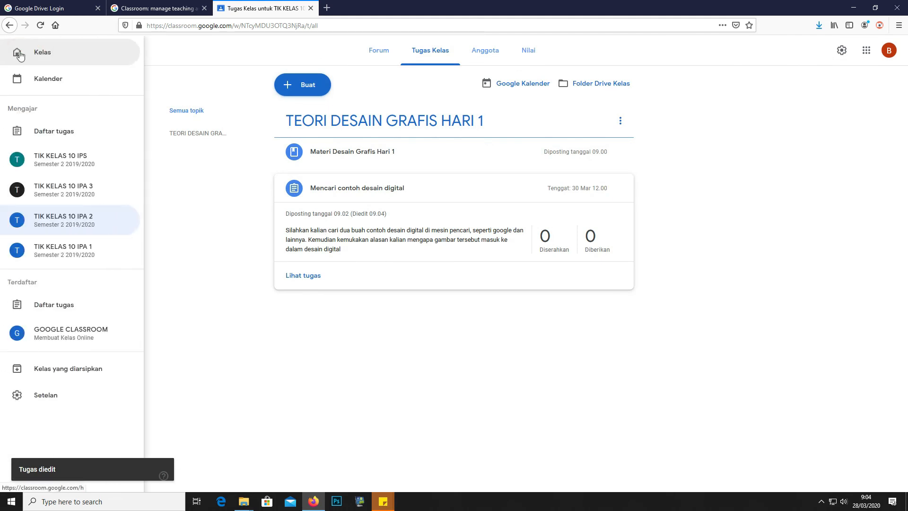
pyautogui.click(42, 52)
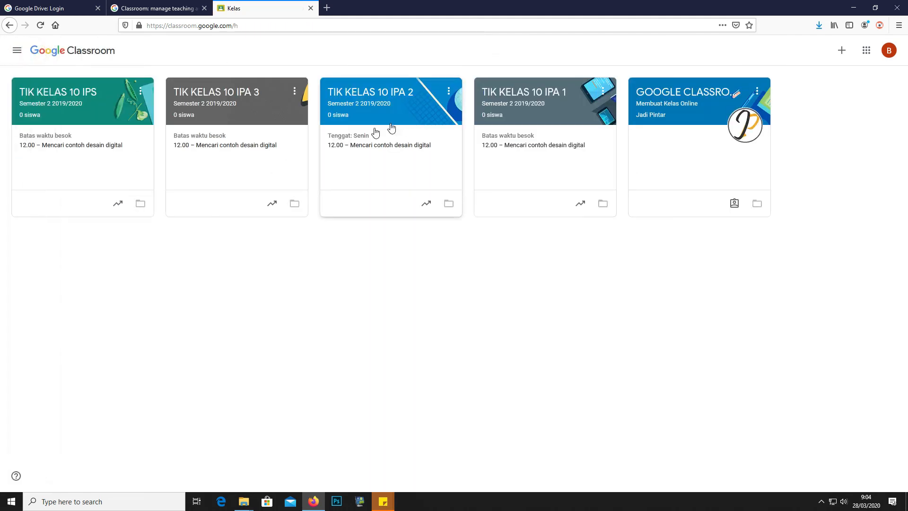
pyautogui.click(278, 113)
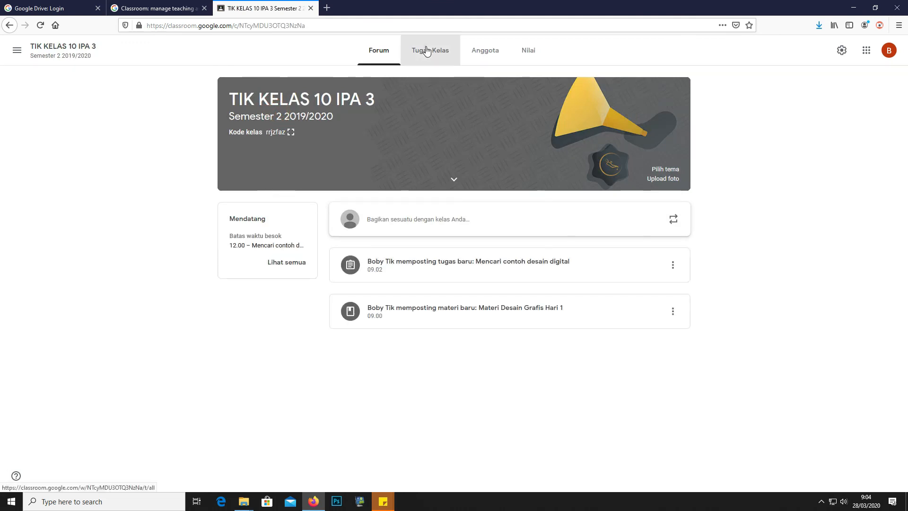
pyautogui.click(426, 51)
pyautogui.moveTo(364, 182); pyautogui.dragTo(370, 138)
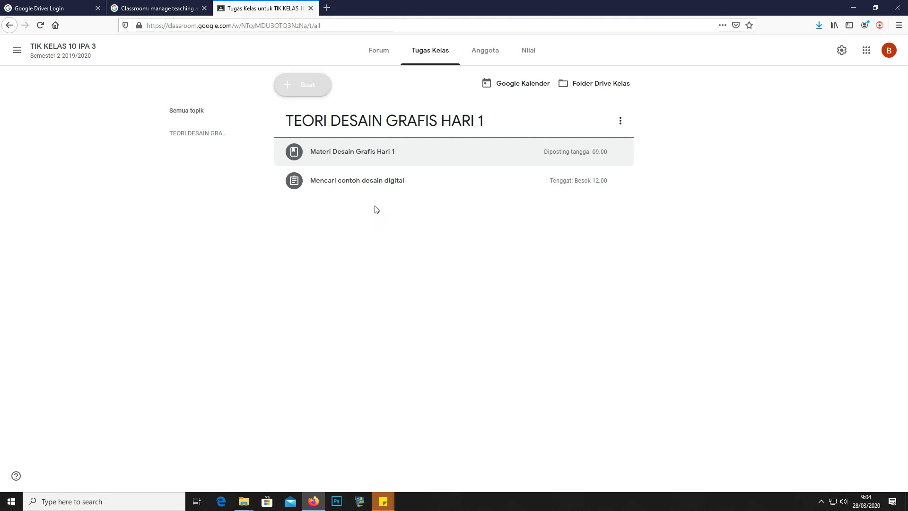
# Change the IPA 3 assignment's due date to 31 March at 12.00 and save it
pyautogui.click(377, 189)
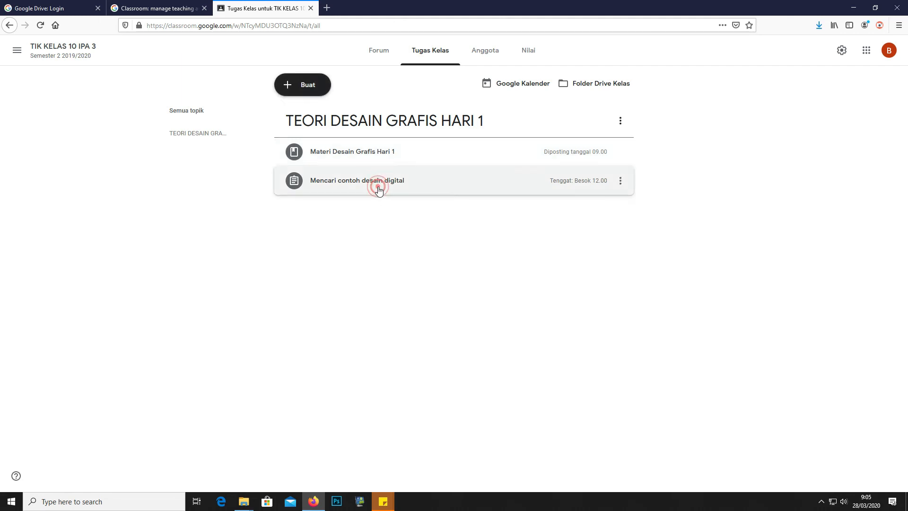
pyautogui.click(618, 189)
pyautogui.click(597, 205)
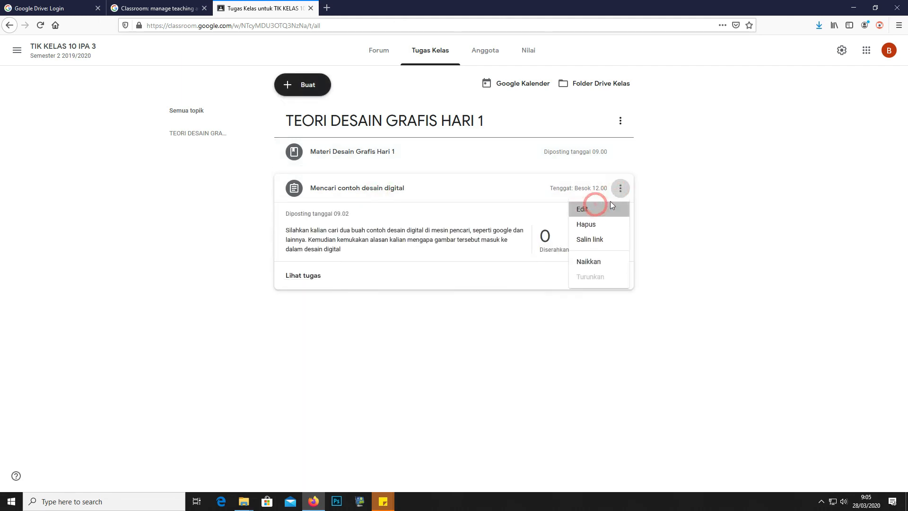
pyautogui.click(796, 191)
pyautogui.click(778, 225)
pyautogui.click(797, 327)
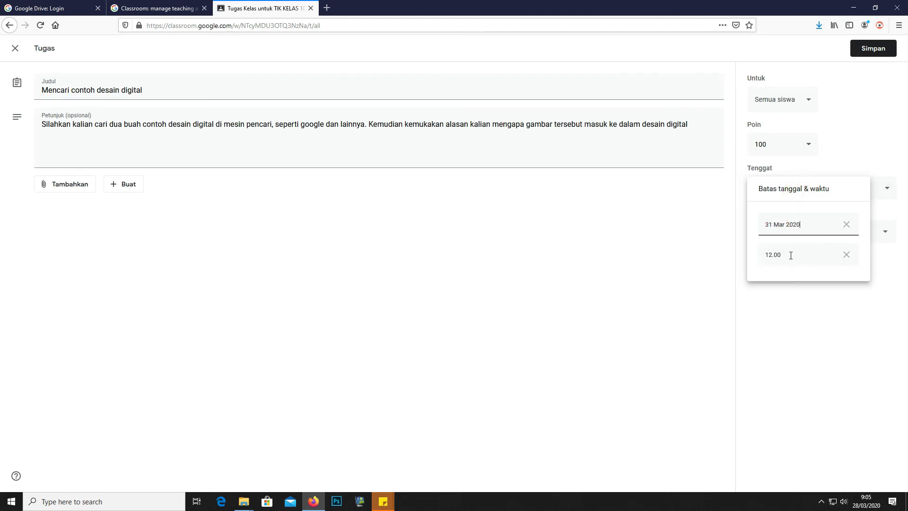
pyautogui.click(872, 65)
pyautogui.click(870, 49)
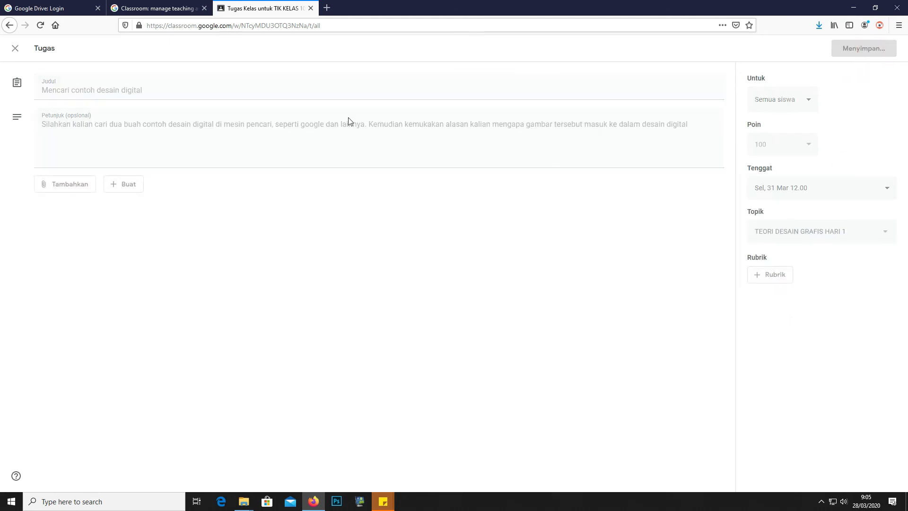
pyautogui.click(21, 54)
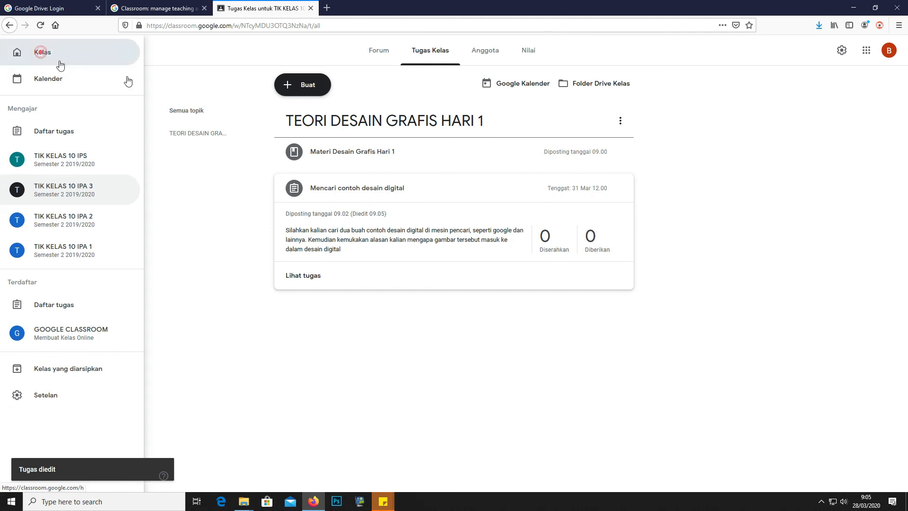
# In TIK KELAS 10 IPS's Tugas Kelas, move Materi Desain Grafis Hari 1 above the assignment
pyautogui.click(57, 59)
pyautogui.click(106, 119)
pyautogui.click(428, 51)
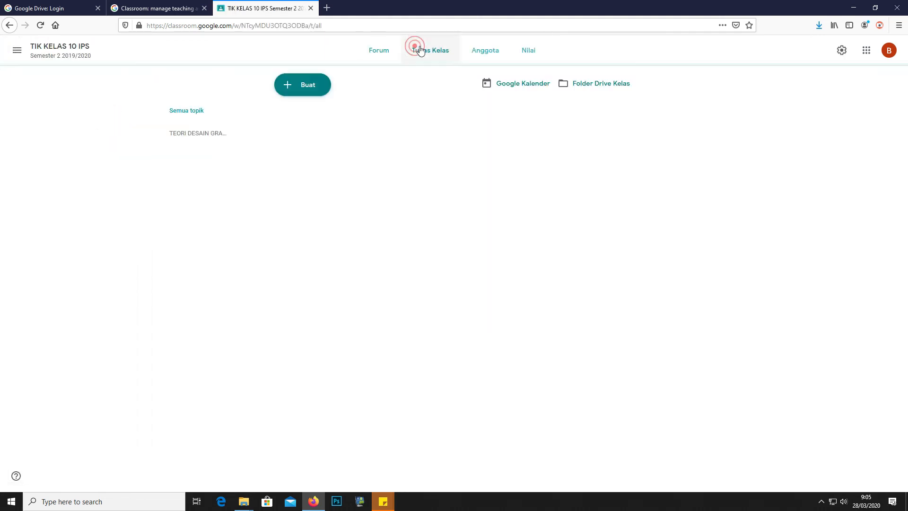
pyautogui.moveTo(345, 179); pyautogui.dragTo(353, 151)
# Change the IPS assignment's due date to 1 April 2020 at 12.00 and save it
pyautogui.click(457, 188)
pyautogui.click(620, 188)
pyautogui.click(596, 210)
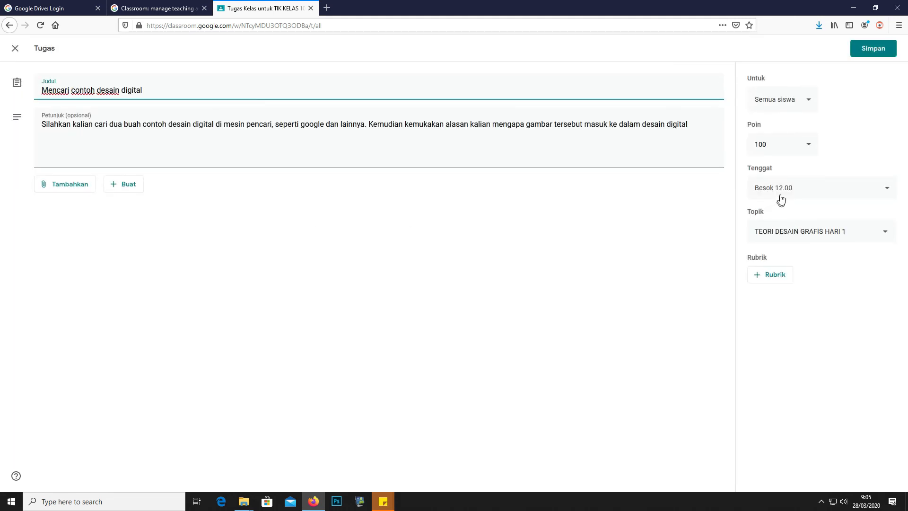
pyautogui.click(782, 195)
pyautogui.click(782, 221)
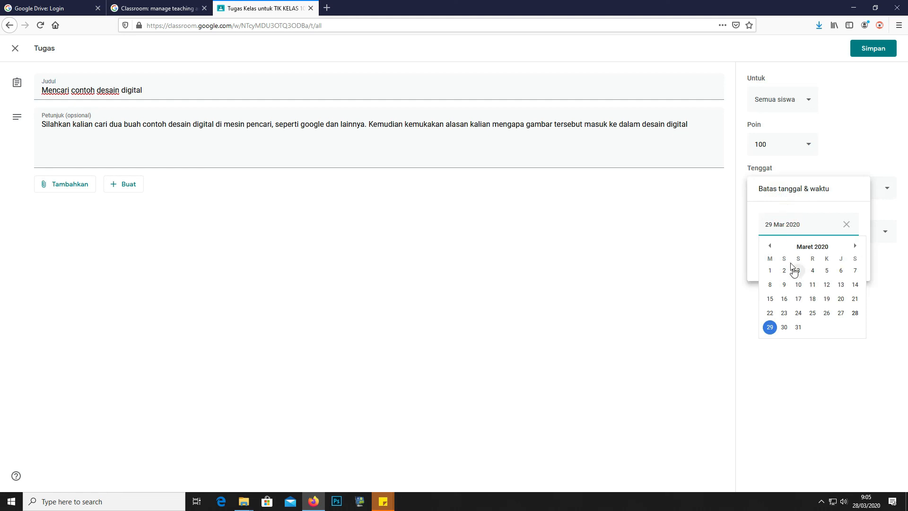
pyautogui.click(855, 246)
pyautogui.click(813, 270)
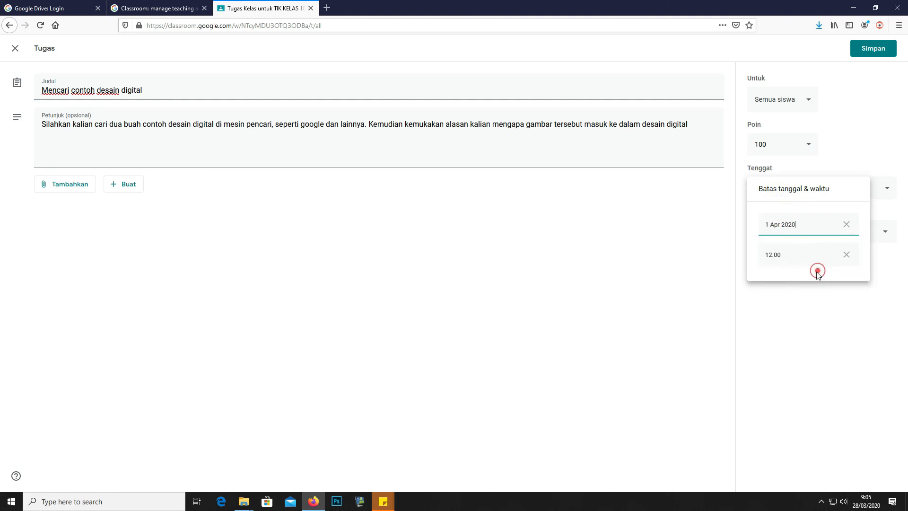
pyautogui.click(788, 340)
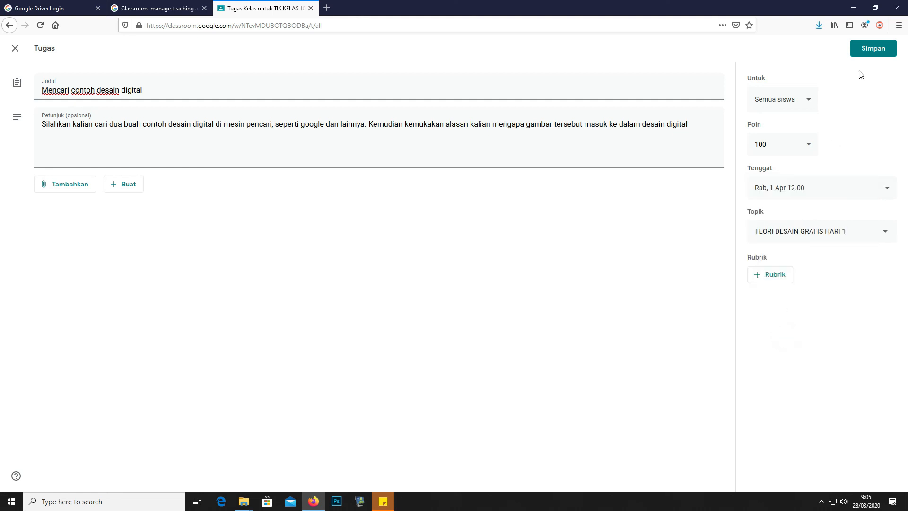
pyautogui.click(870, 47)
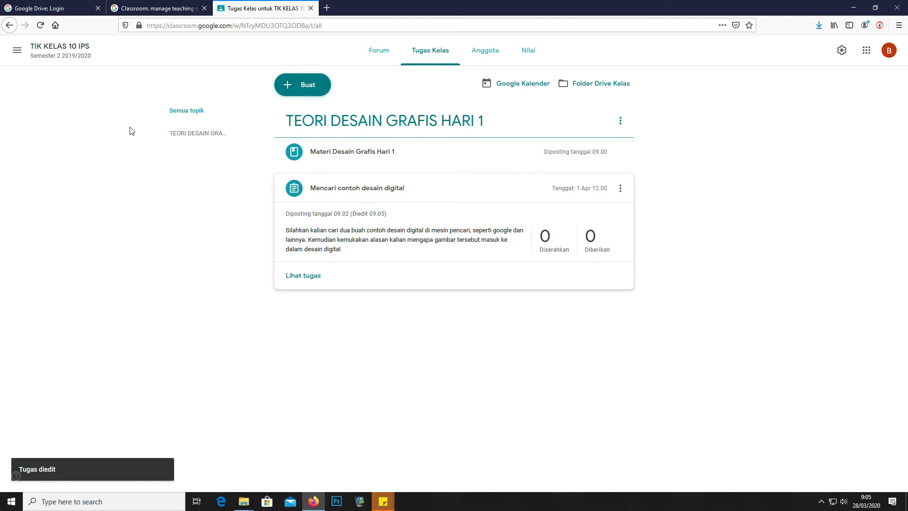
pyautogui.click(17, 50)
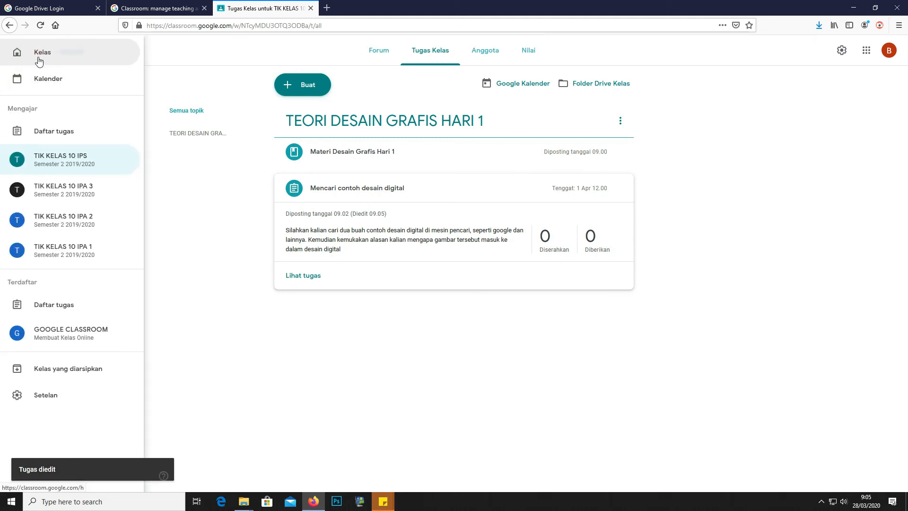
# Open TIK KELAS 10 IPA 1 and display its class join code enlarged, then close it
pyautogui.click(37, 60)
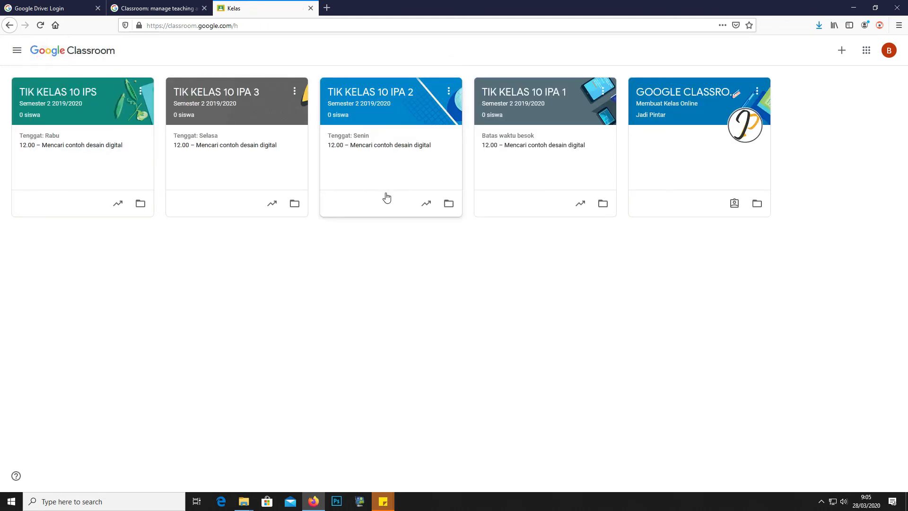
pyautogui.click(580, 118)
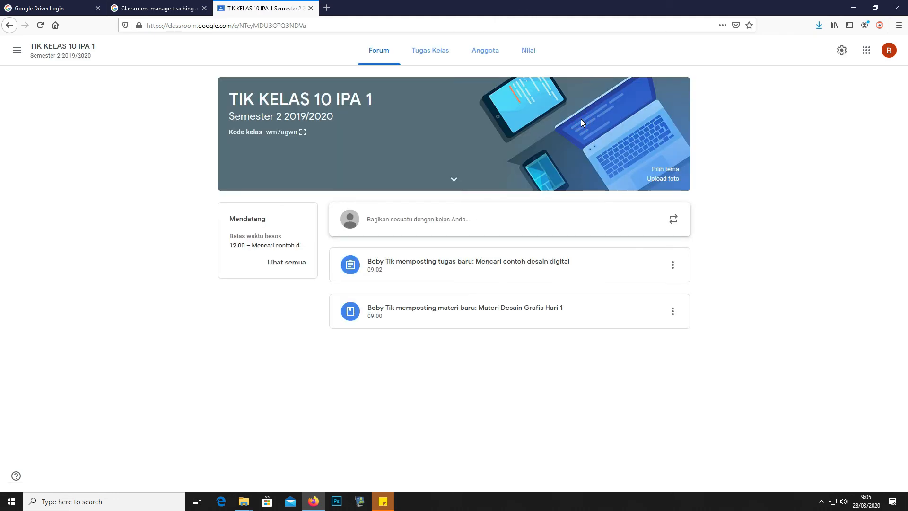
pyautogui.moveTo(266, 133); pyautogui.dragTo(321, 133)
pyautogui.click(303, 132)
pyautogui.click(299, 134)
pyautogui.click(302, 134)
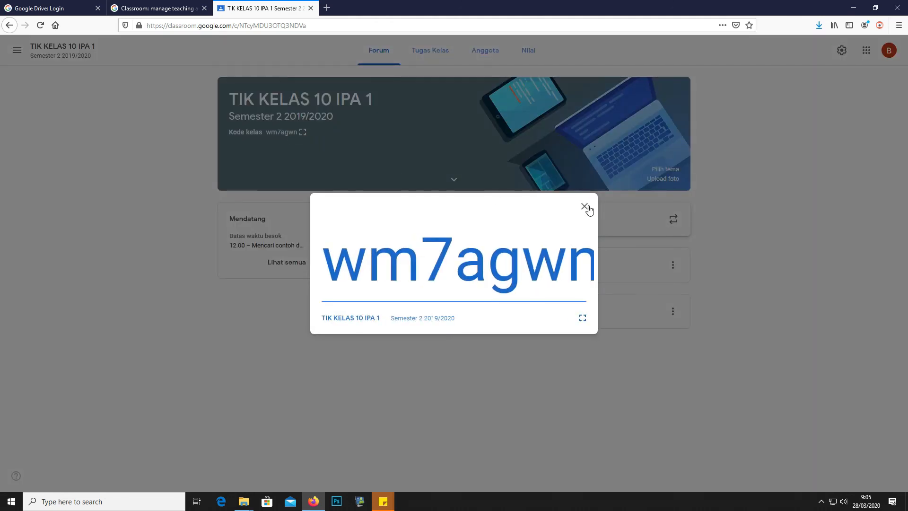
pyautogui.click(586, 208)
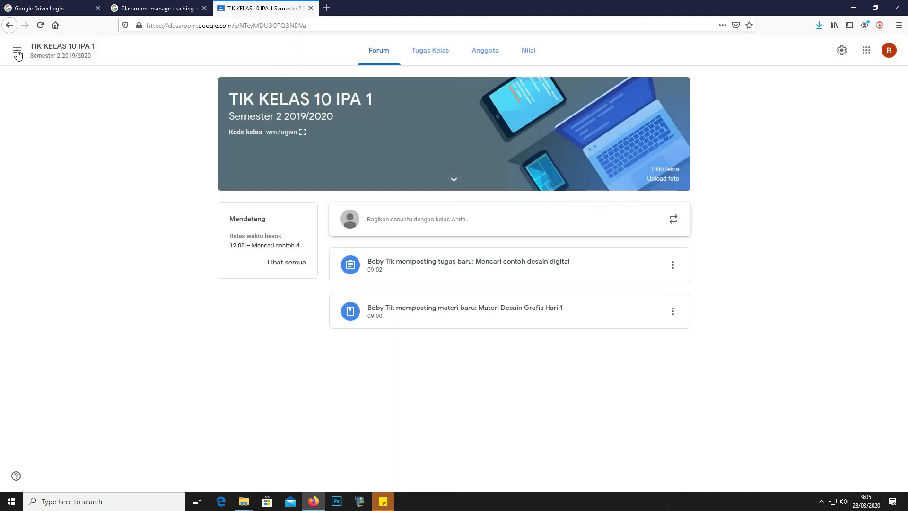
# Open TIK KELAS 10 IPA 2 and display its enlarged join code, then close it
pyautogui.click(17, 51)
pyautogui.click(22, 53)
pyautogui.click(407, 119)
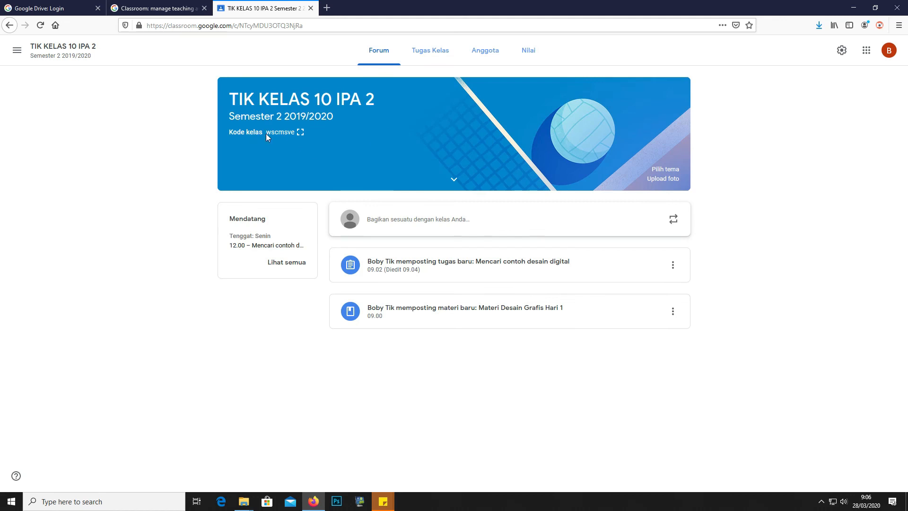
pyautogui.click(300, 132)
pyautogui.click(582, 209)
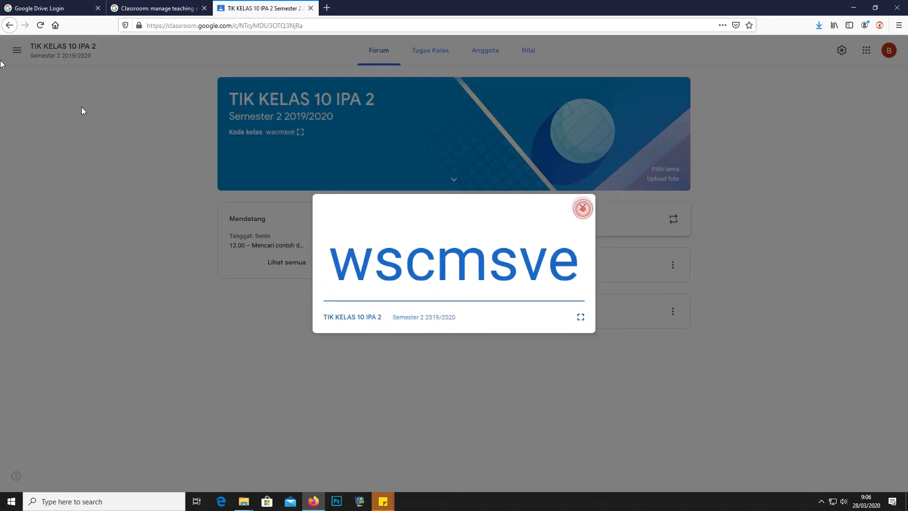
# Show TIK KELAS 10 IPA 3's enlarged join code, then return to the overview of all classes
pyautogui.click(9, 25)
pyautogui.click(267, 88)
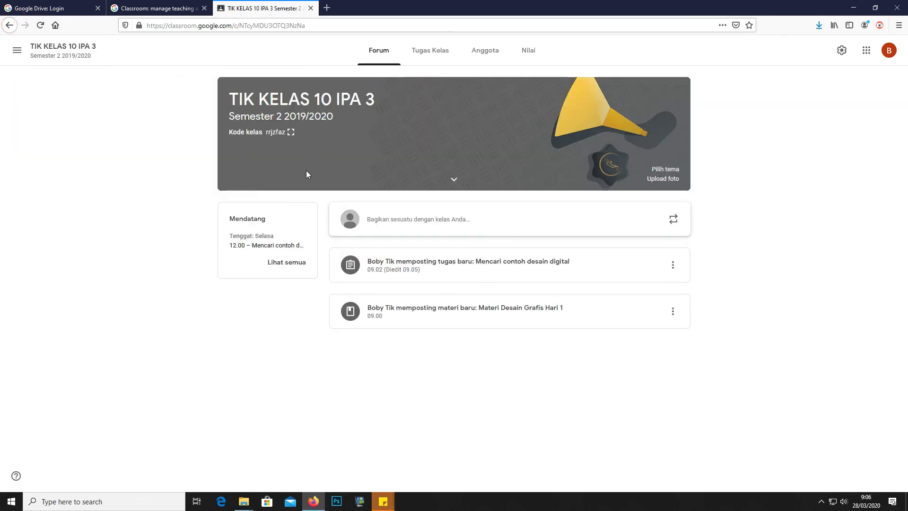
pyautogui.click(291, 132)
pyautogui.click(578, 209)
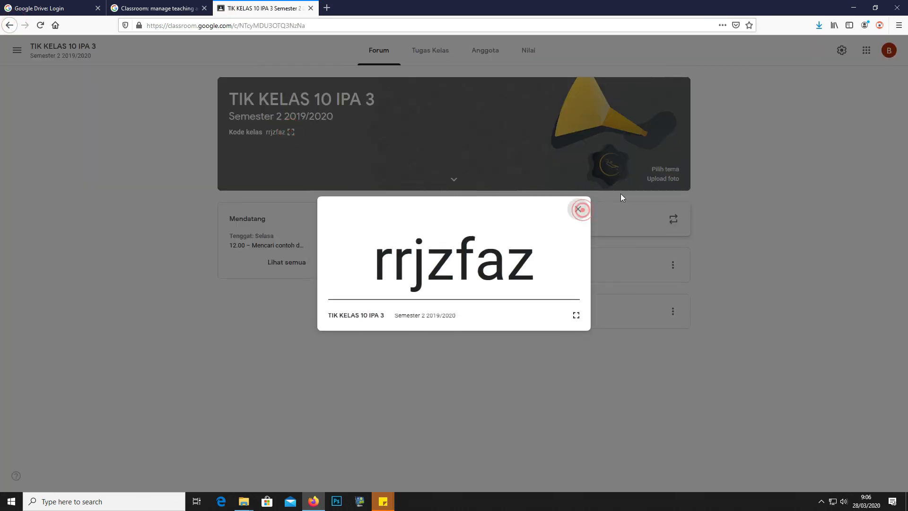
pyautogui.click(9, 25)
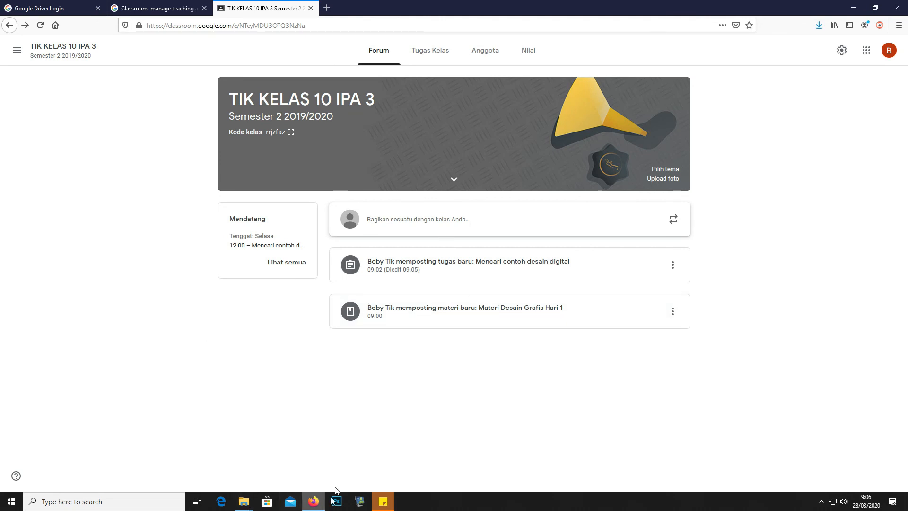
pyautogui.click(17, 50)
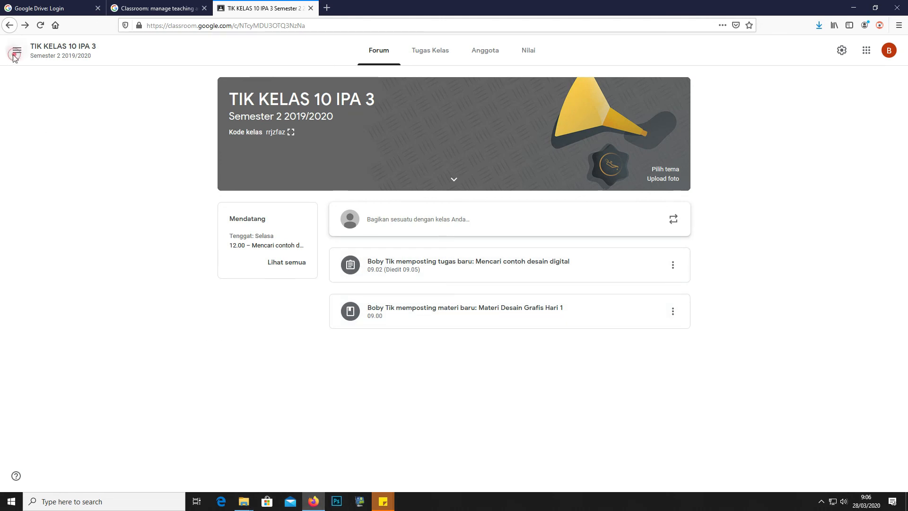
pyautogui.click(23, 54)
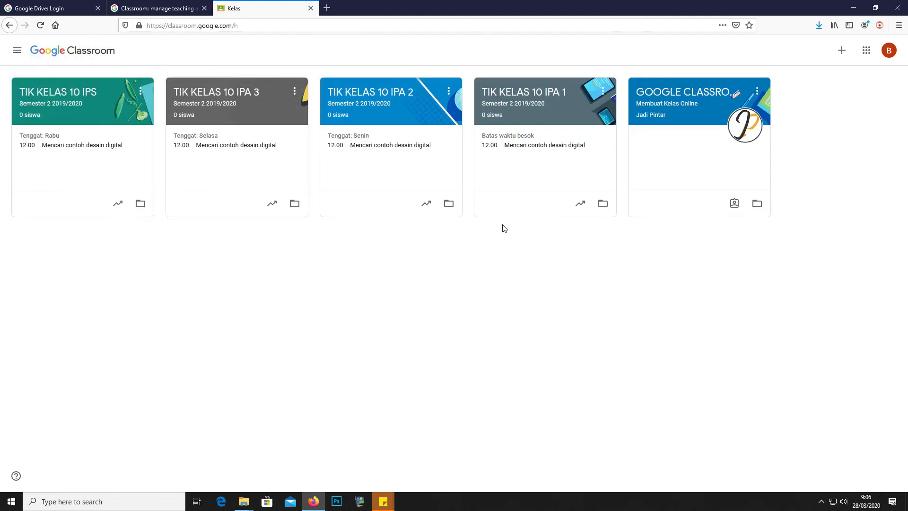